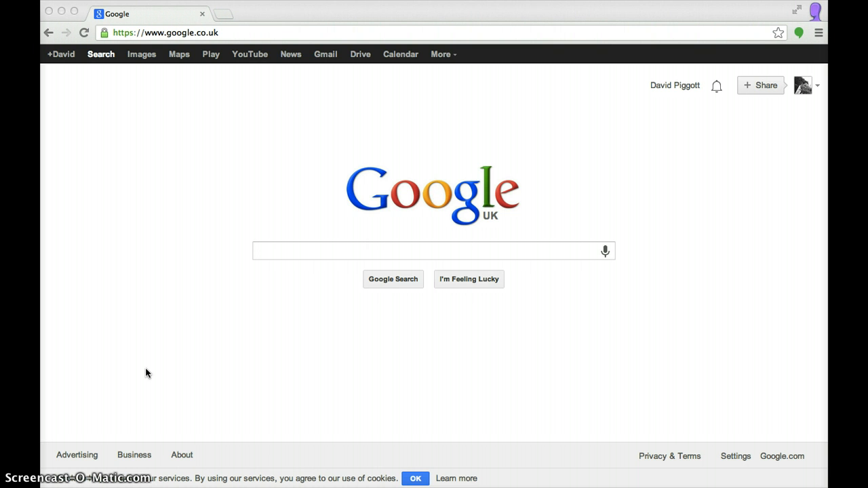
Go to Blogger from the Google services menu
left_click(248, 170)
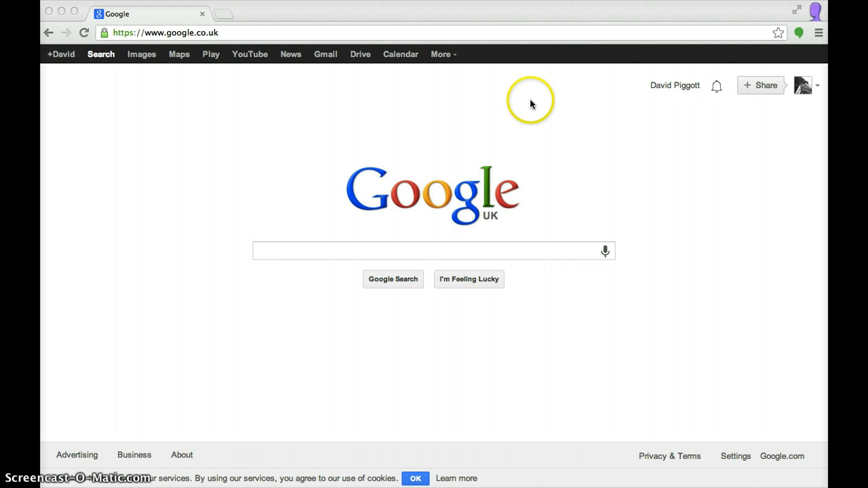
left_click(451, 56)
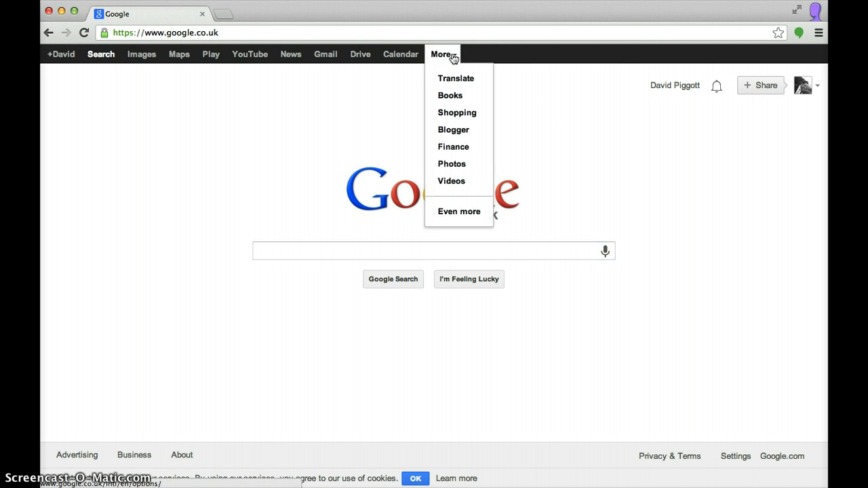
left_click(453, 131)
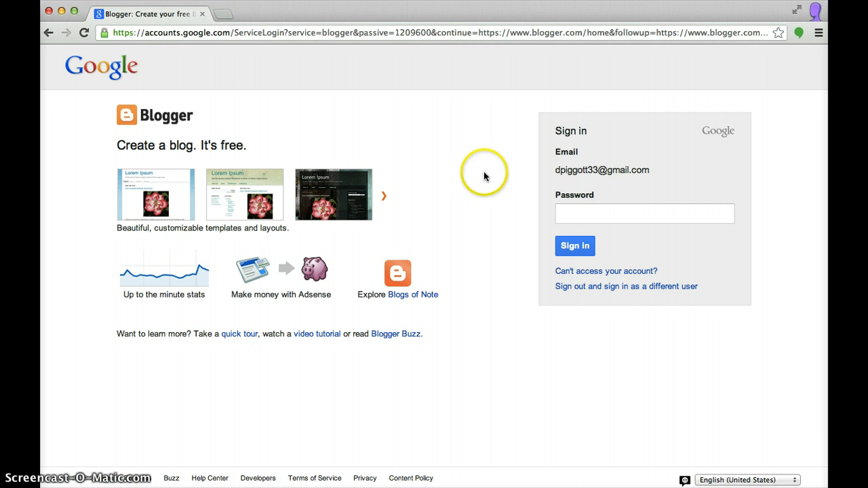
Sign out and sign back in with the university account's e-mail and password
left_click(576, 287)
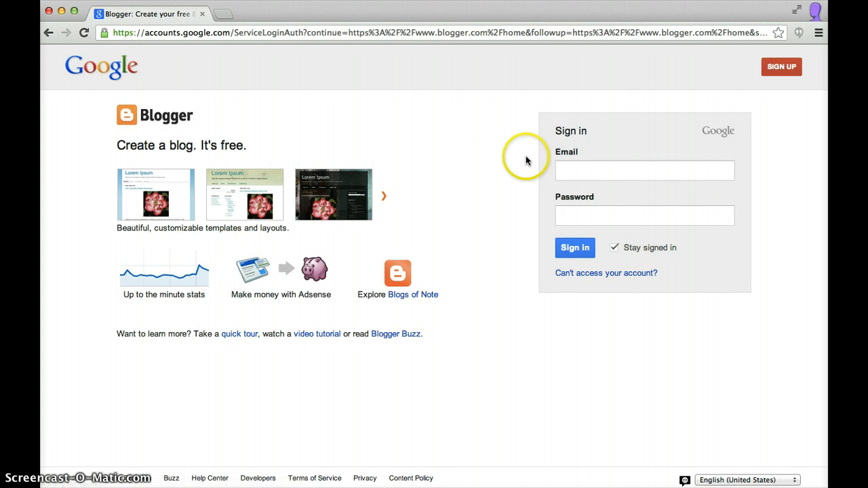
left_click(574, 174)
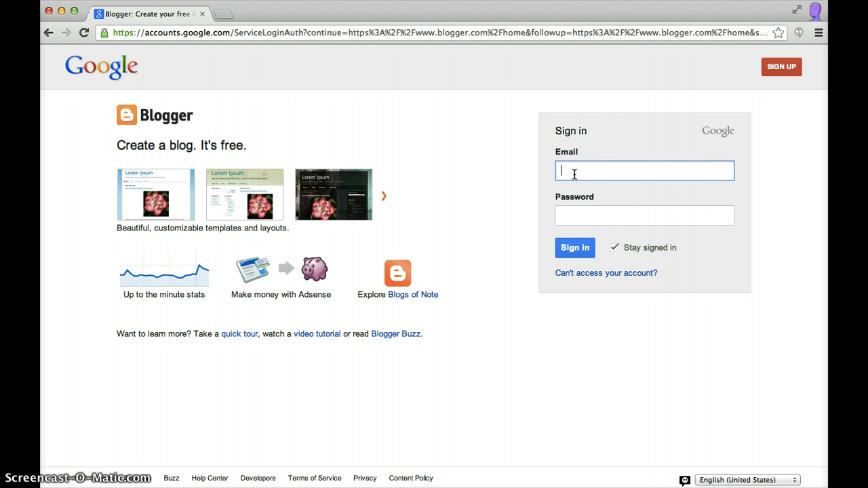
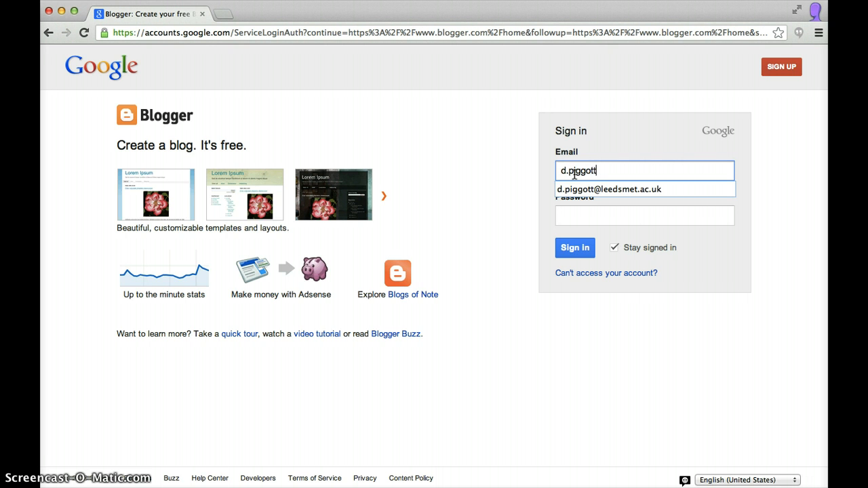
key("Down")
key("Tab")
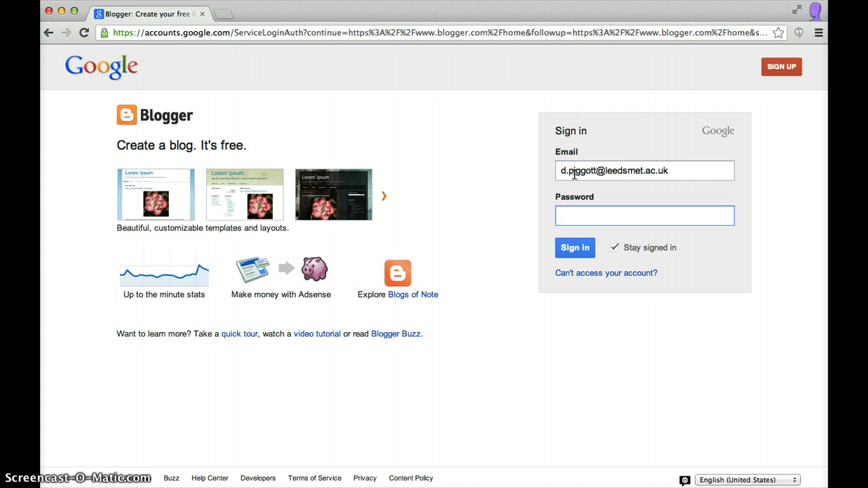
type("••••••••")
key("Return")
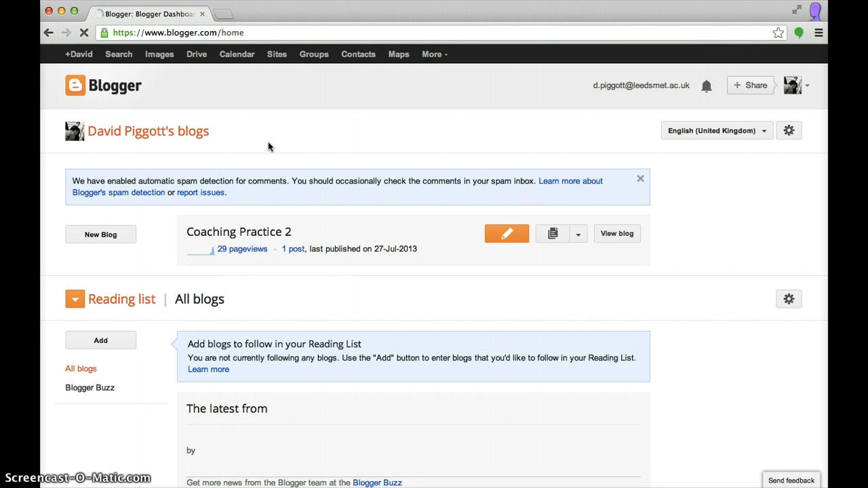
Start a new blog titled with the author's name plus 'CP2', with a matching blogspot address
left_click(100, 237)
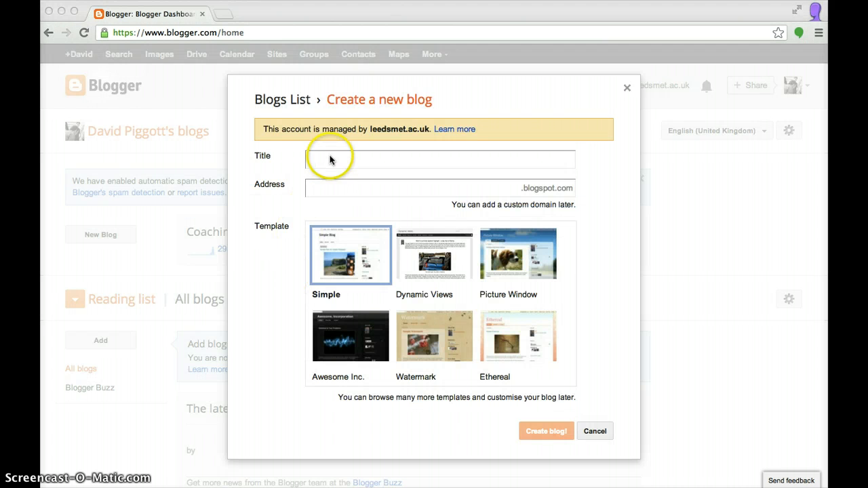
left_click(330, 159)
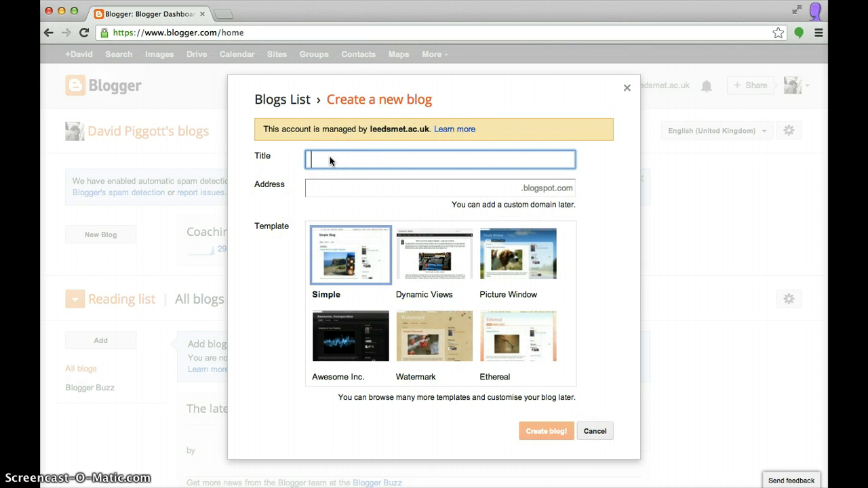
left_click(325, 194)
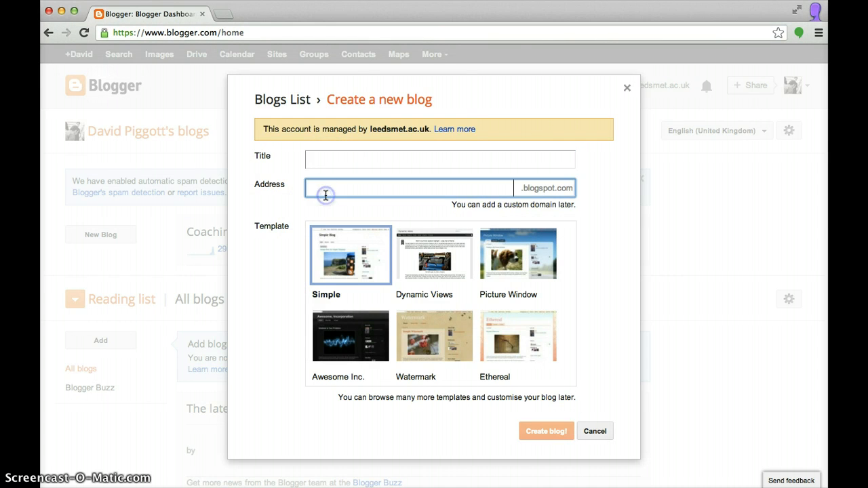
left_click(324, 161)
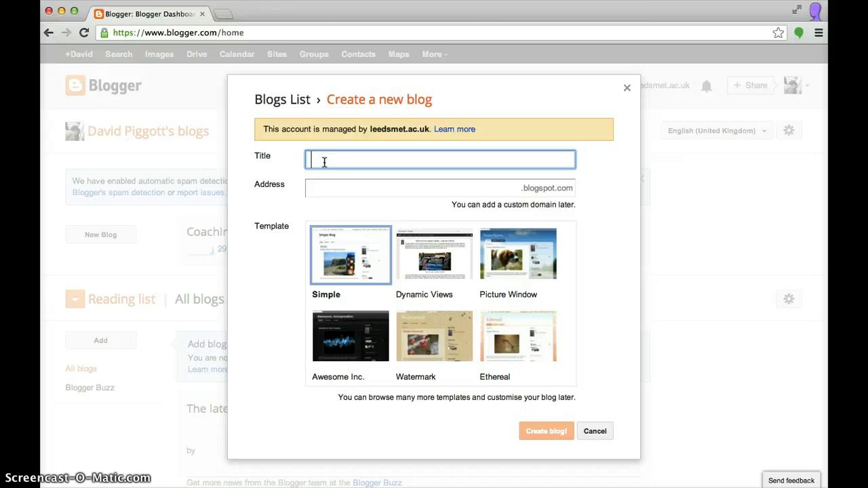
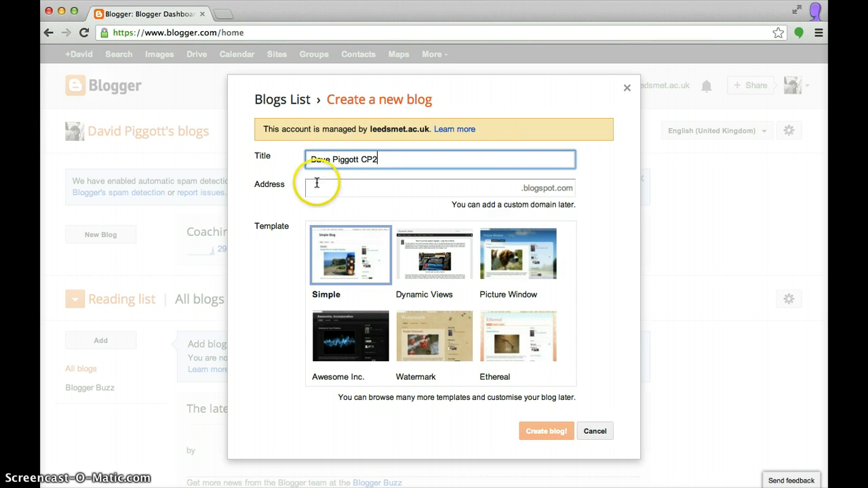
left_click(317, 185)
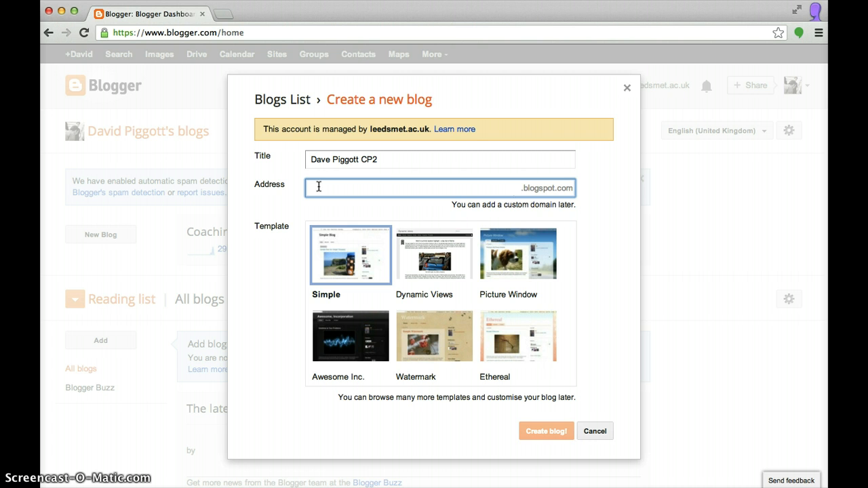
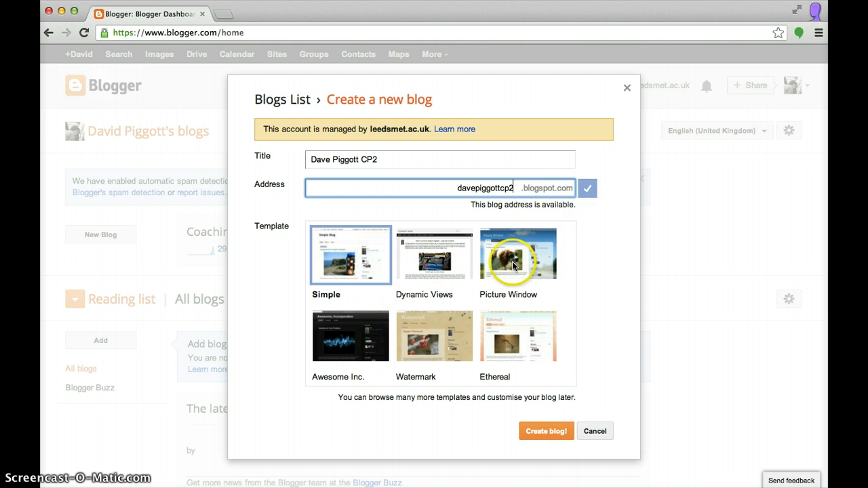
Keep the Simple template and create the blog
scroll(514, 265, "down", 3)
scroll(514, 265, "up", 3)
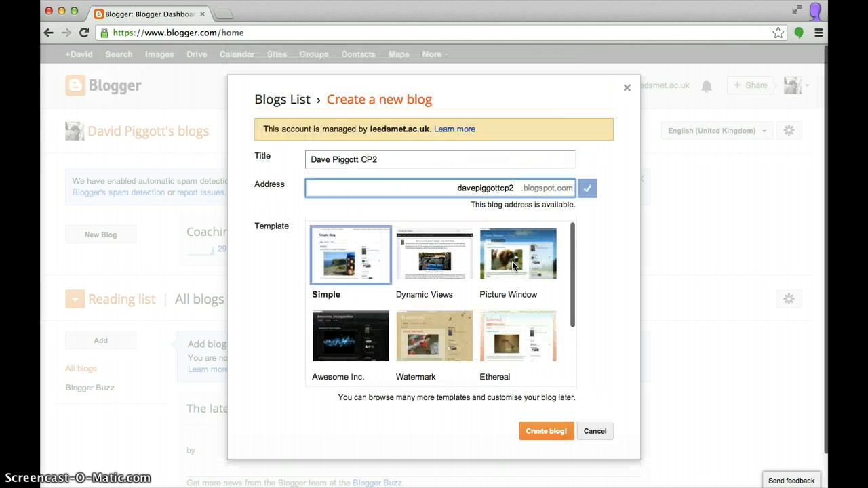
left_click(361, 260)
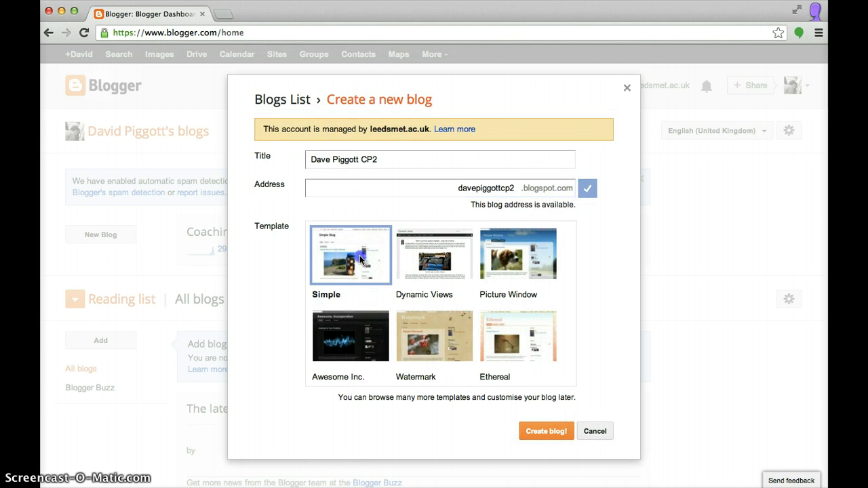
left_click(540, 434)
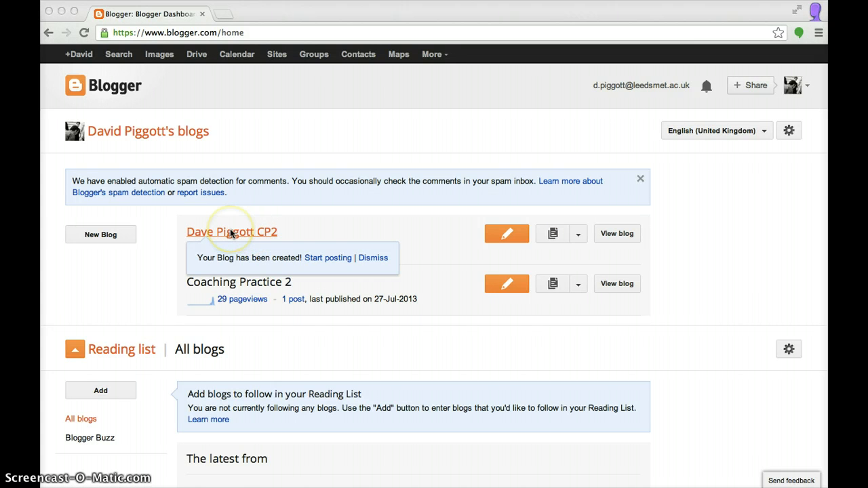
Open the new CP2 blog, dismiss the error popup, and go to its Settings
left_click(242, 232)
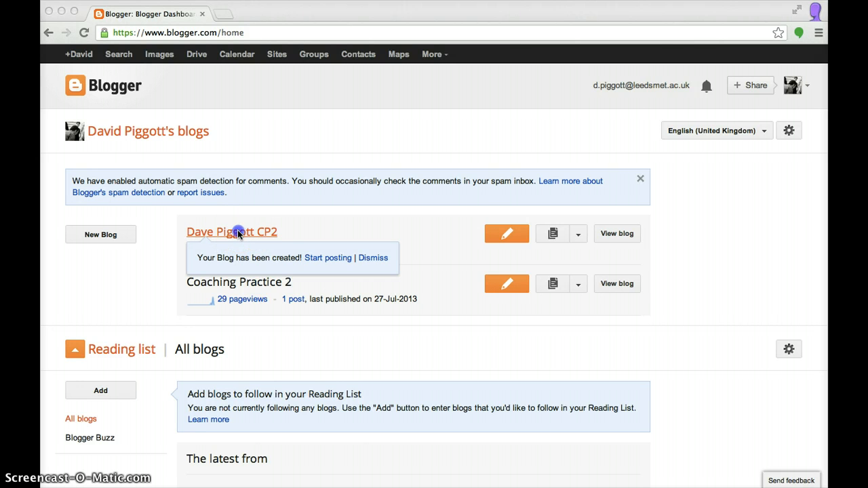
left_click(238, 234)
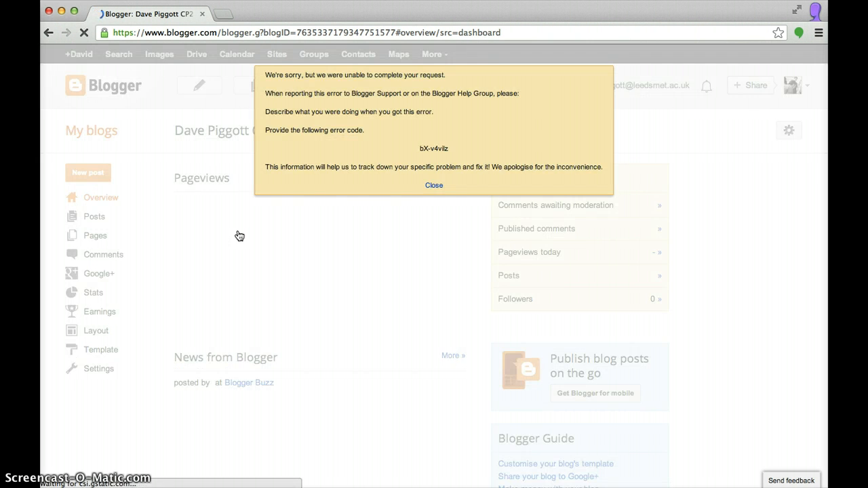
left_click(433, 185)
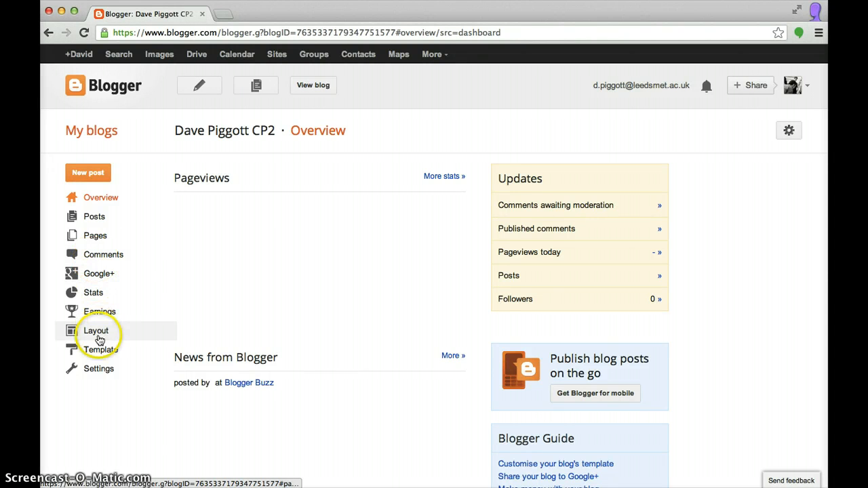
left_click(96, 369)
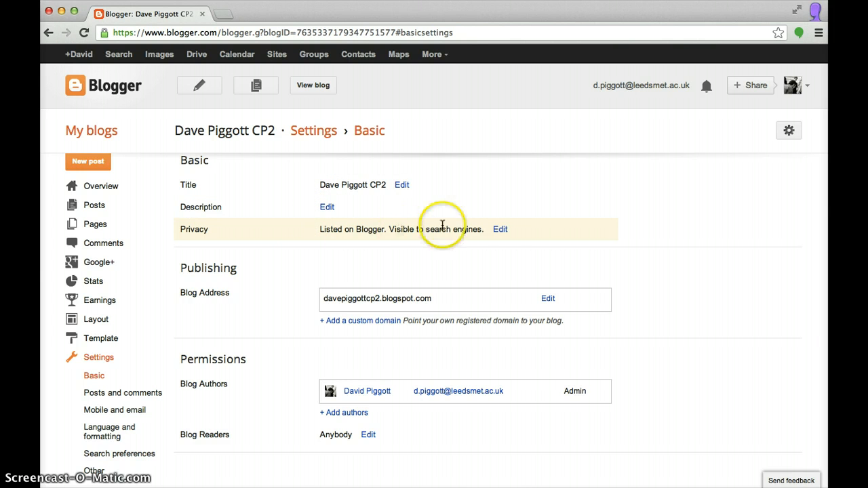
Set privacy to not listed on Blogger and hidden from search engines, then save
left_click(500, 230)
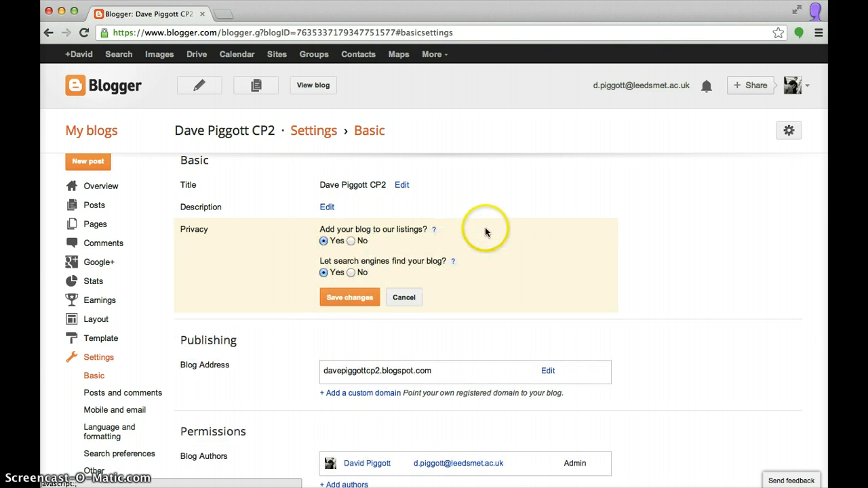
left_click(352, 242)
left_click(352, 272)
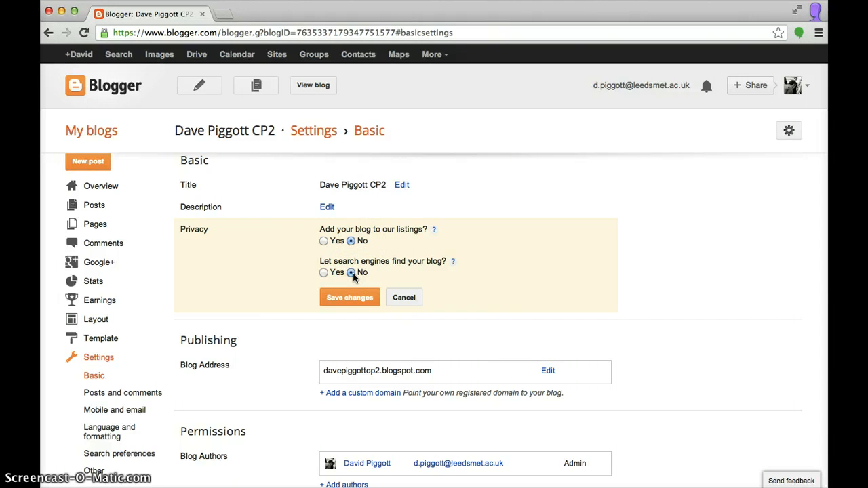
left_click(353, 301)
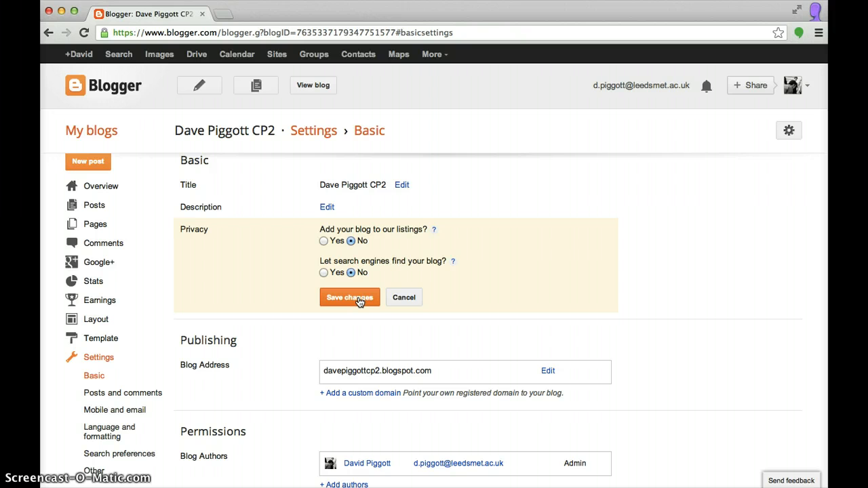
left_click(360, 300)
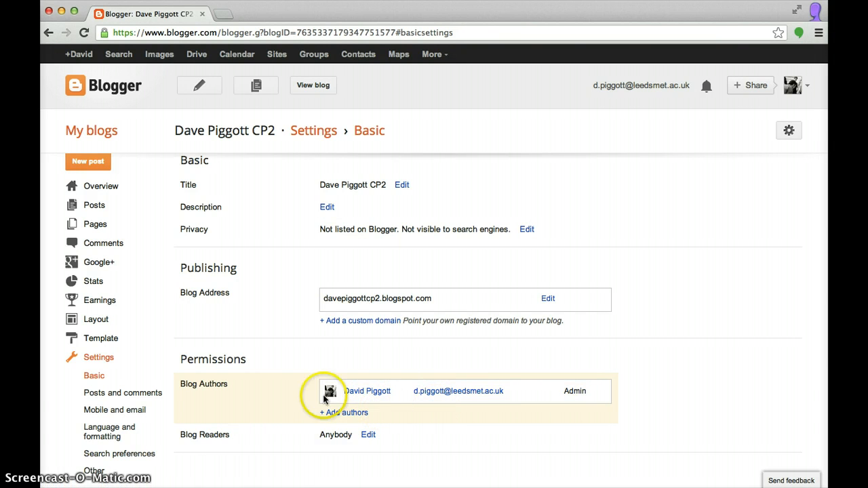
Begin adding an author, then clear the partially typed address
left_click(357, 412)
scroll(451, 350, "down", 3)
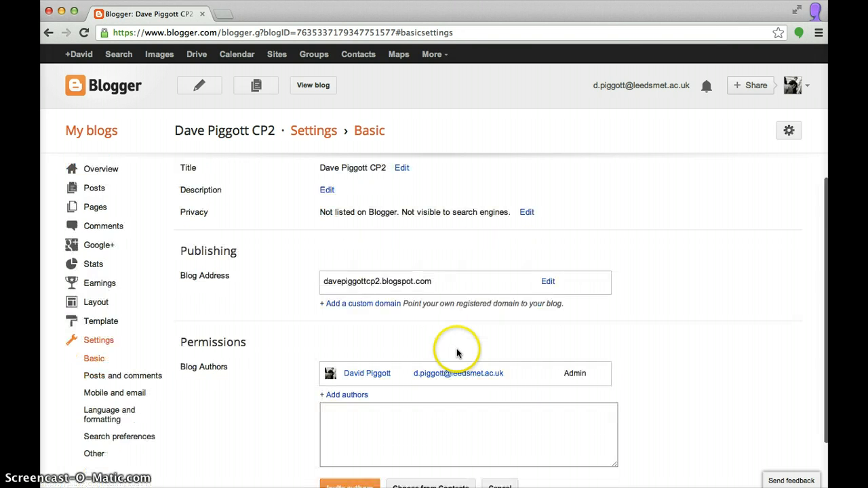
left_click(439, 352)
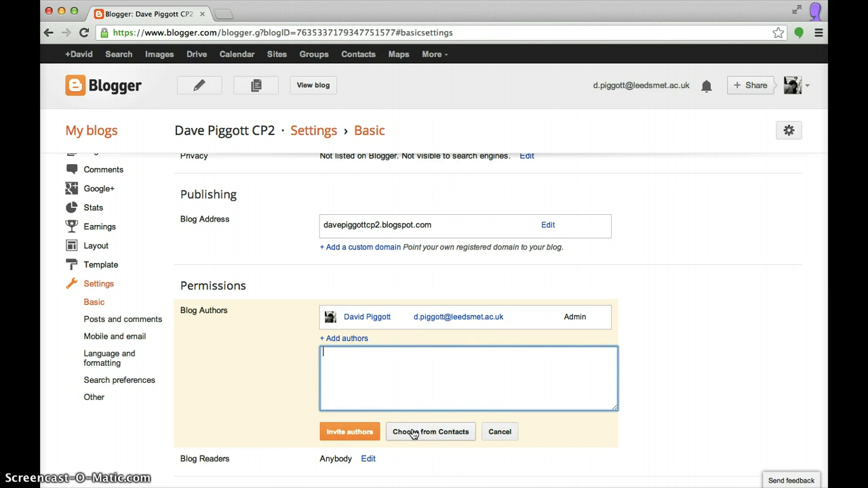
left_click(354, 366)
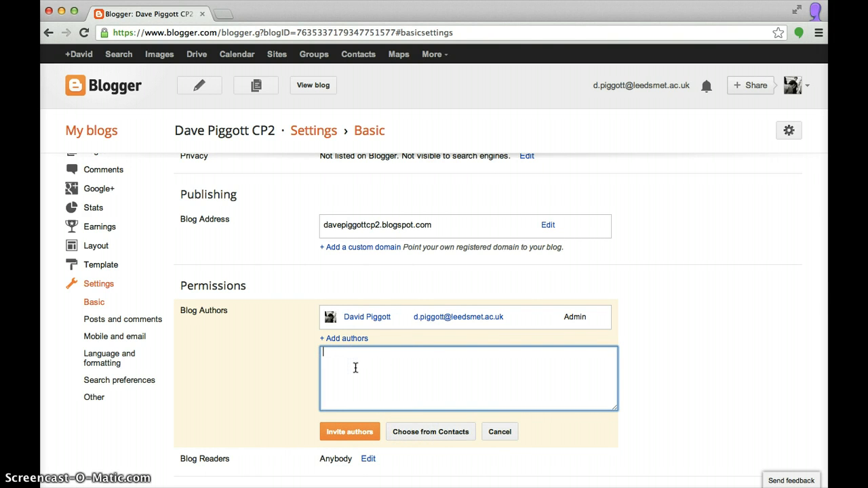
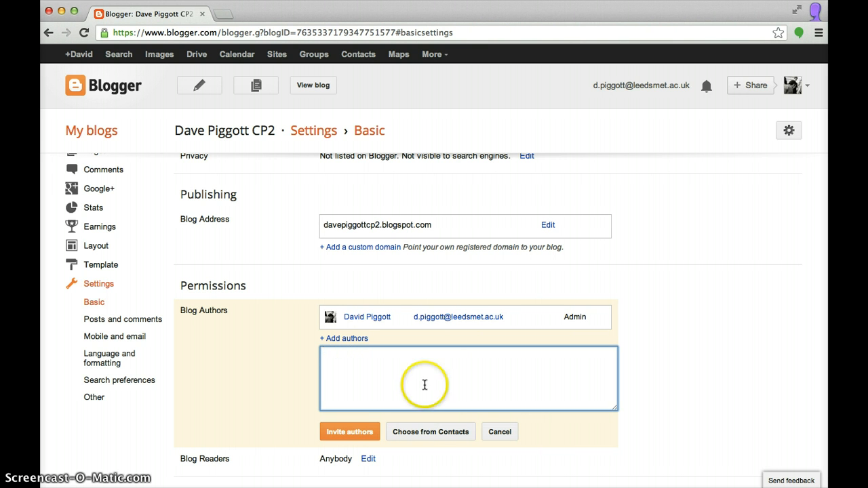
Browse All contacts in the contact picker, then cancel without adding anyone
left_click(446, 436)
left_click(446, 433)
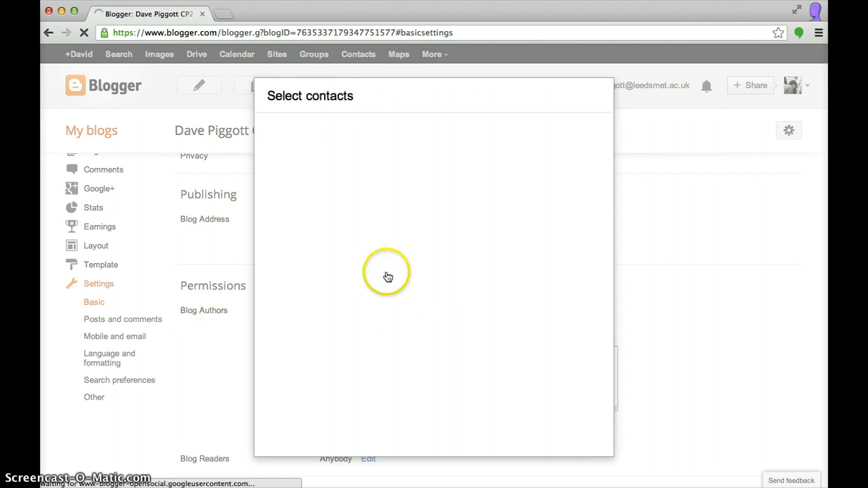
left_click(306, 131)
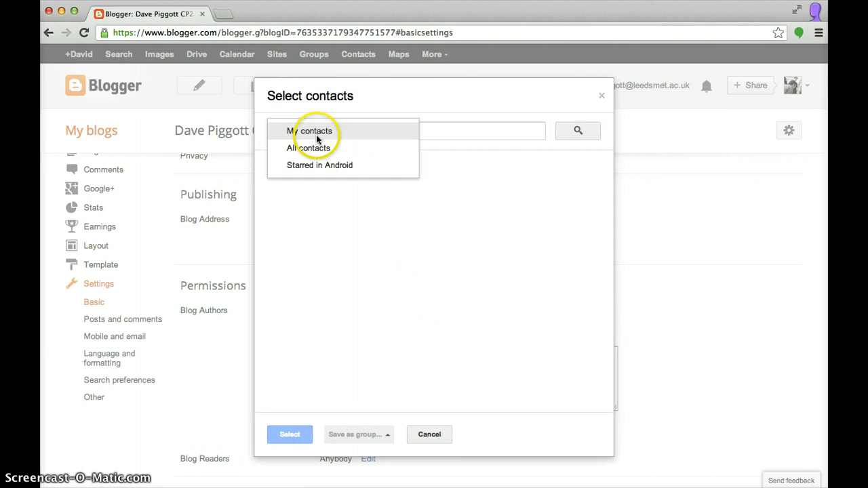
left_click(321, 147)
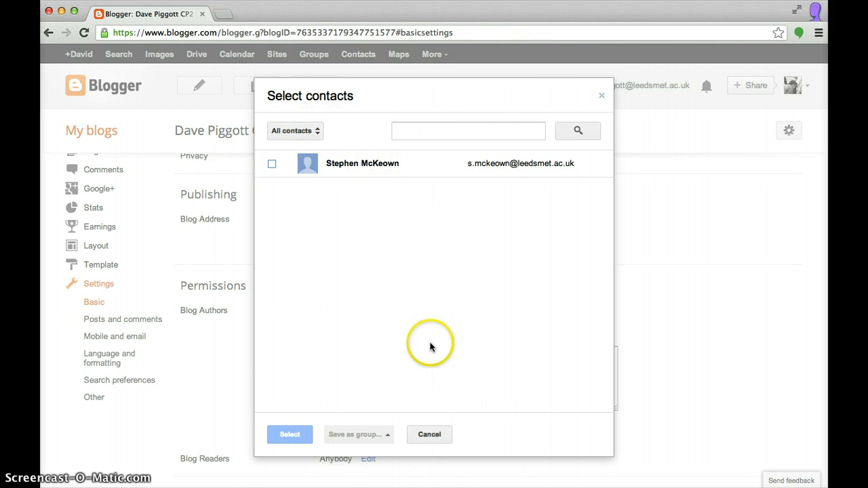
left_click(432, 435)
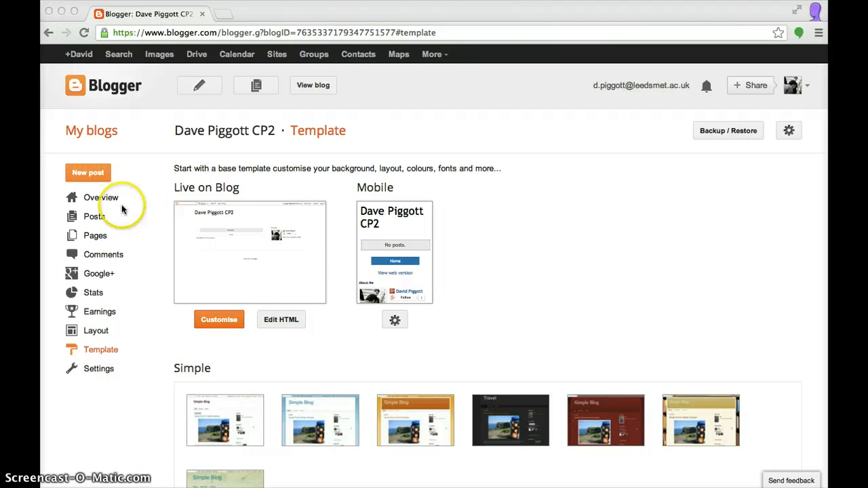
Apply the second Dynamic Views template from the Template gallery to the blog
left_click(99, 353)
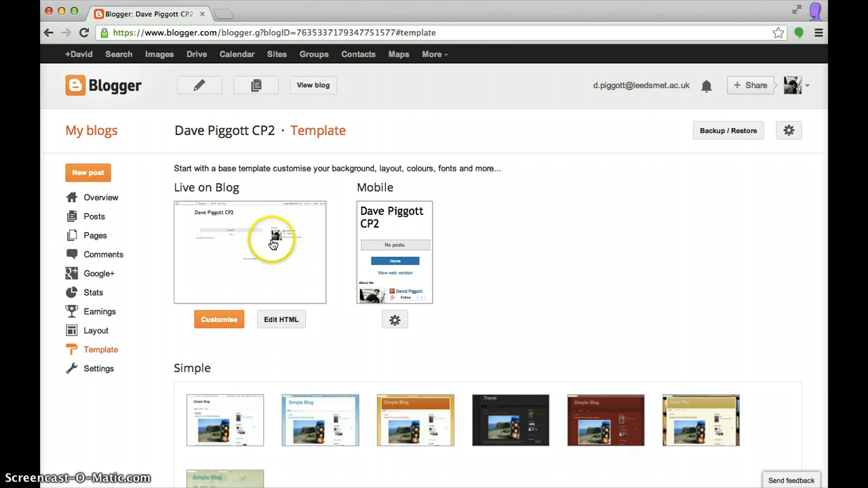
scroll(333, 332, "down", 3)
scroll(333, 335, "down", 2)
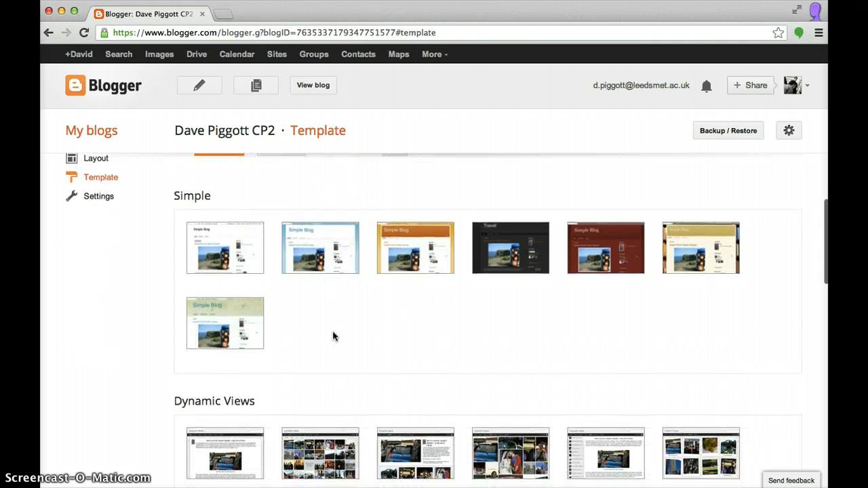
scroll(333, 335, "down", 6)
scroll(333, 336, "down", 8)
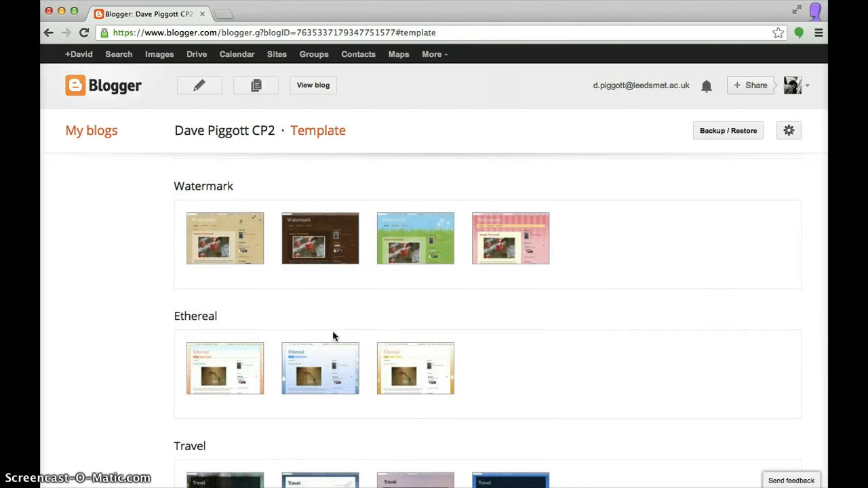
left_click(503, 310)
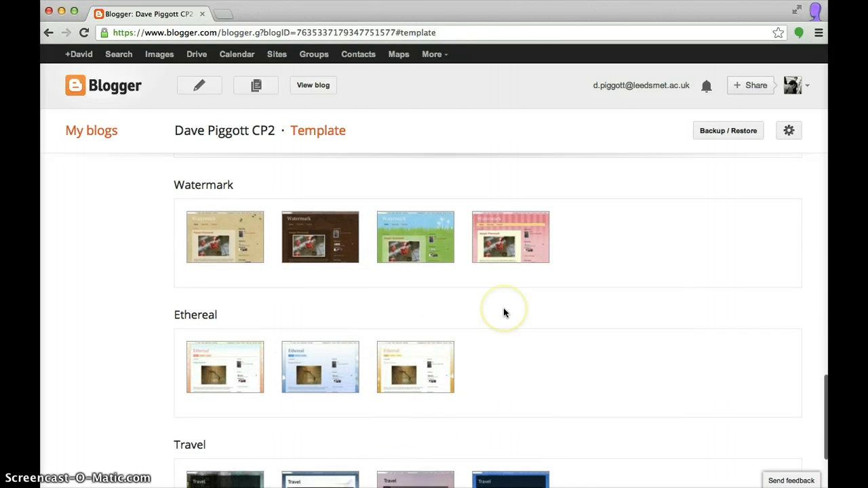
scroll(503, 309, "down", 2)
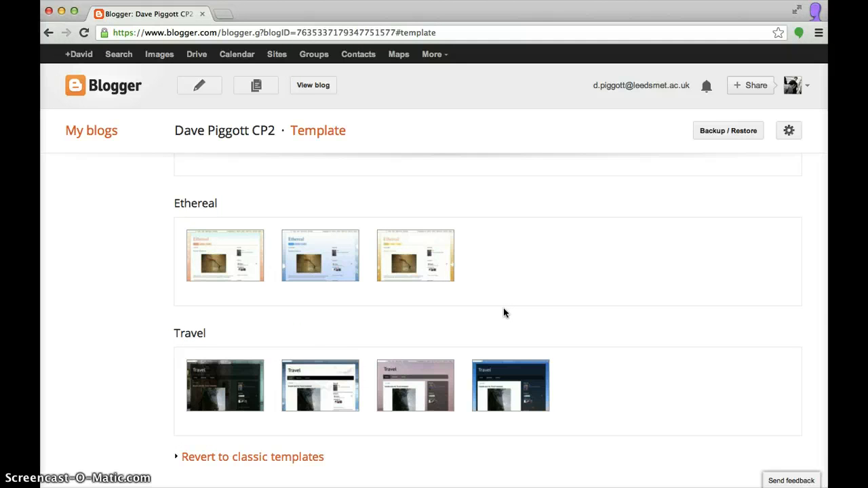
scroll(503, 308, "up", 5)
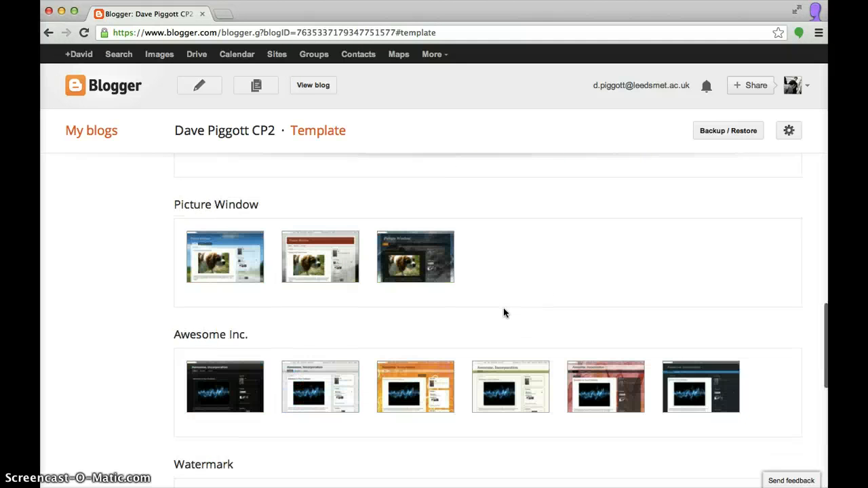
scroll(503, 310, "up", 3)
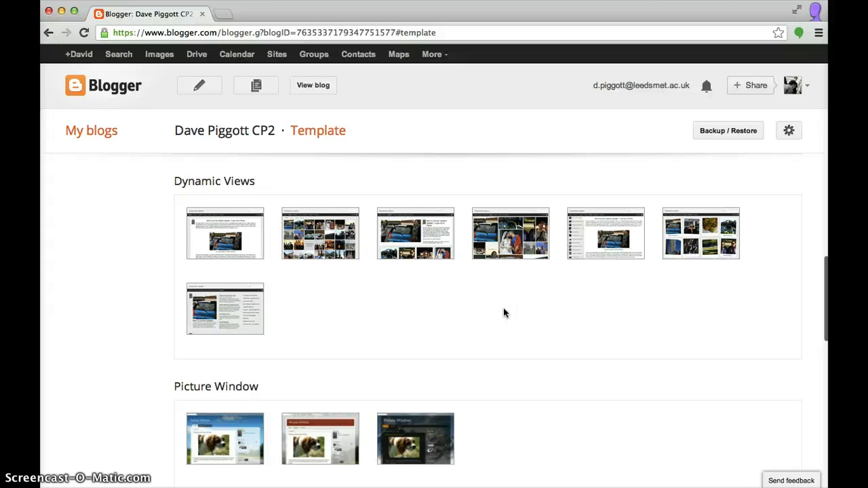
left_click(303, 238)
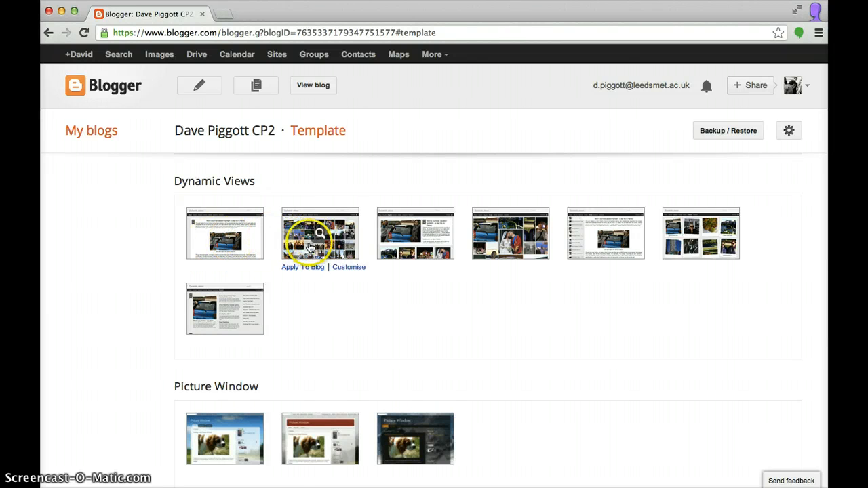
left_click(304, 267)
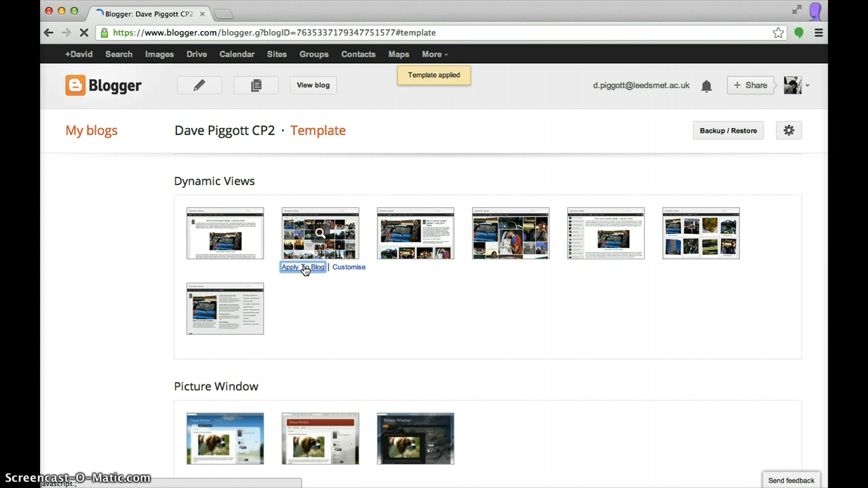
left_click(316, 89)
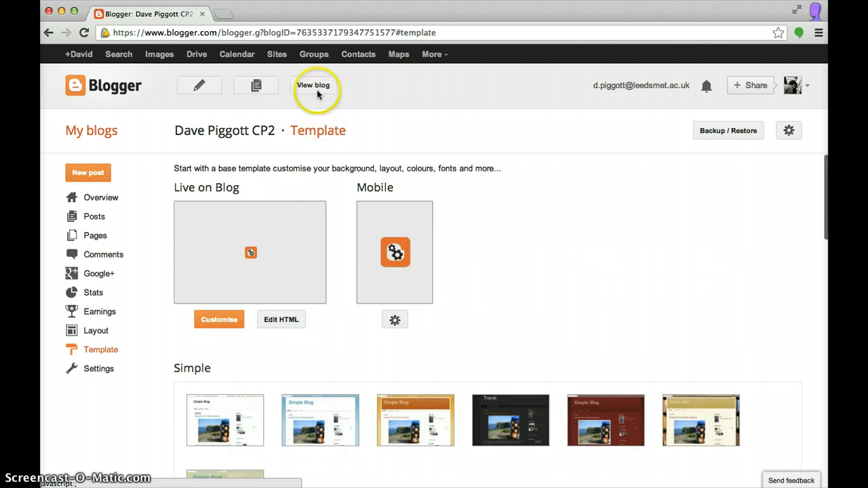
left_click(316, 90)
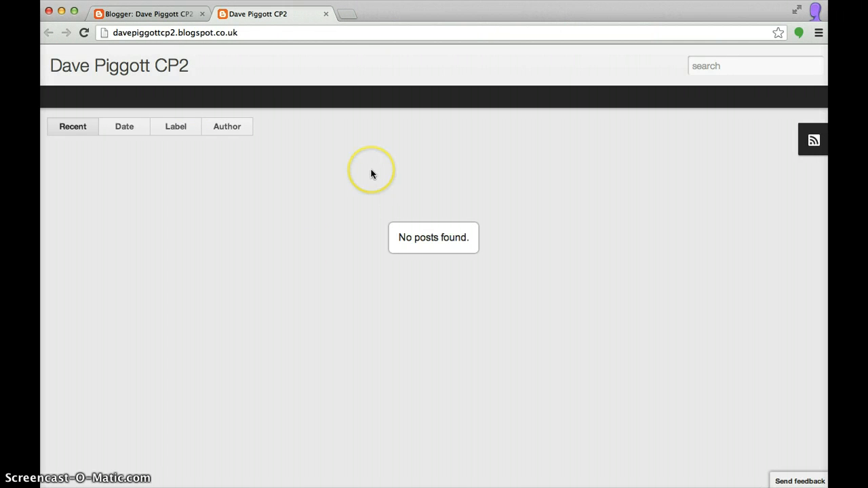
left_click(326, 14)
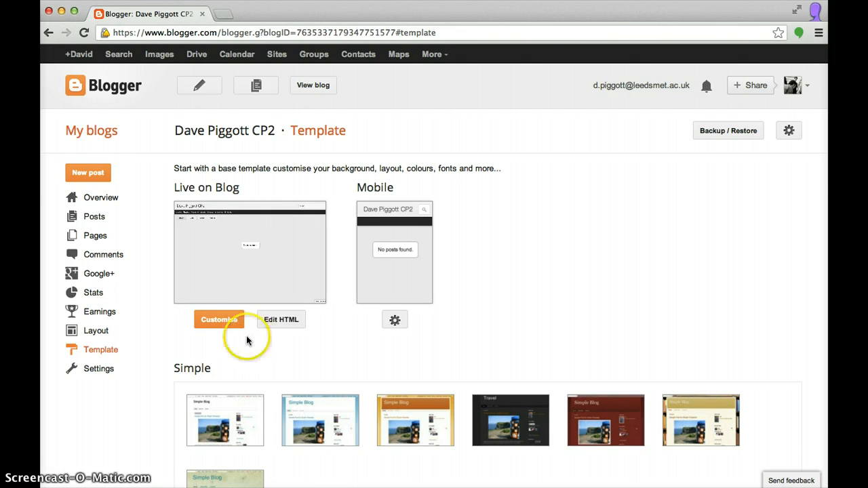
On the Layout page, drag the Header gadget down and back to the top, then bring up Add a Gadget
left_click(98, 333)
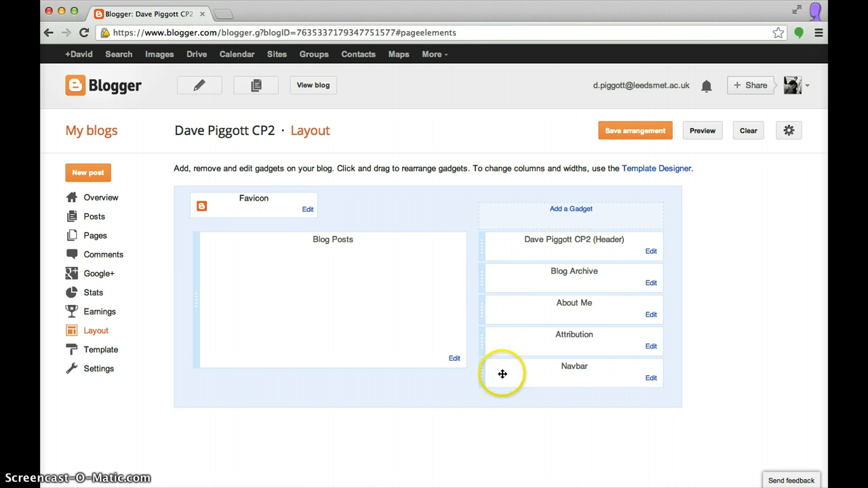
mouse_move(480, 245)
left_mouse_down()
mouse_move(478, 294)
mouse_move(482, 244)
left_mouse_up()
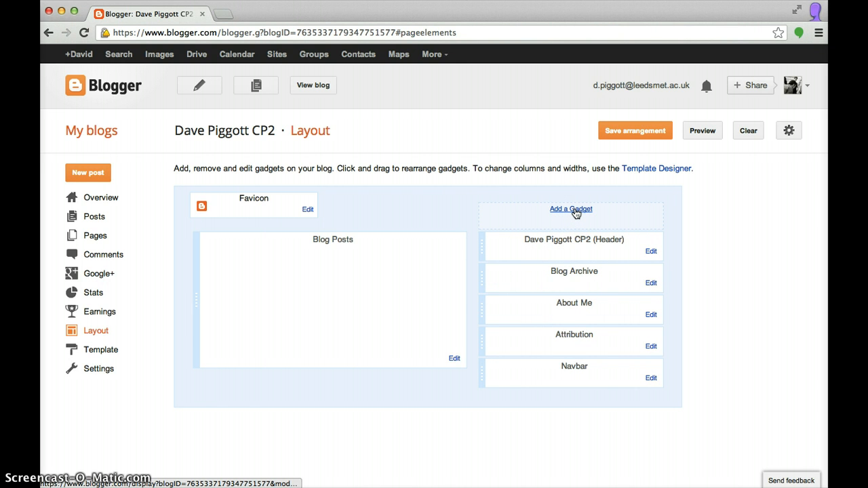
left_click(573, 209)
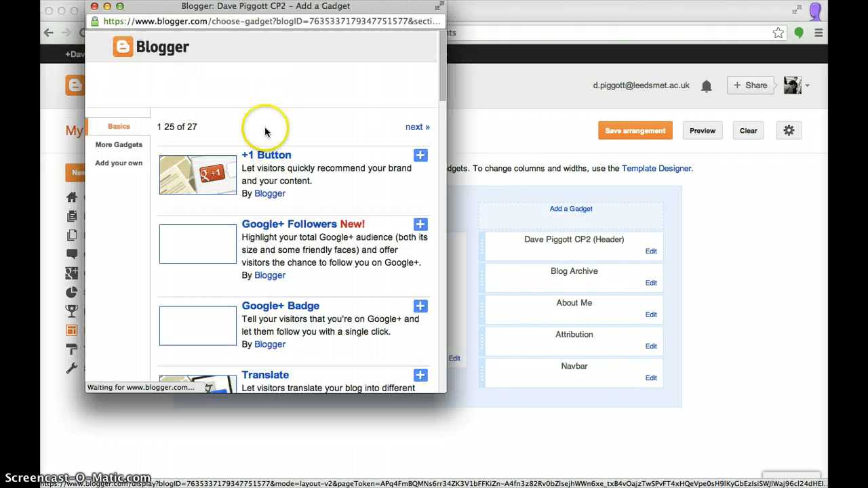
Add a Labels gadget set to Cloud display and save it
scroll(267, 235, "down", 10)
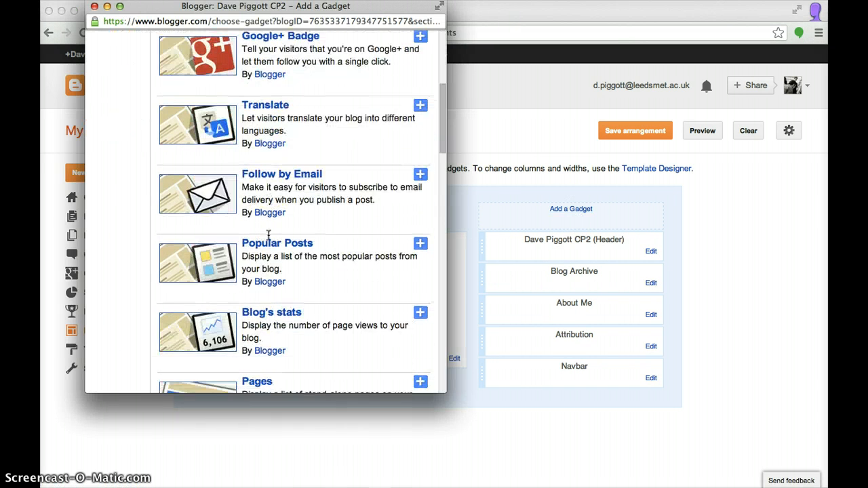
scroll(268, 235, "down", 7)
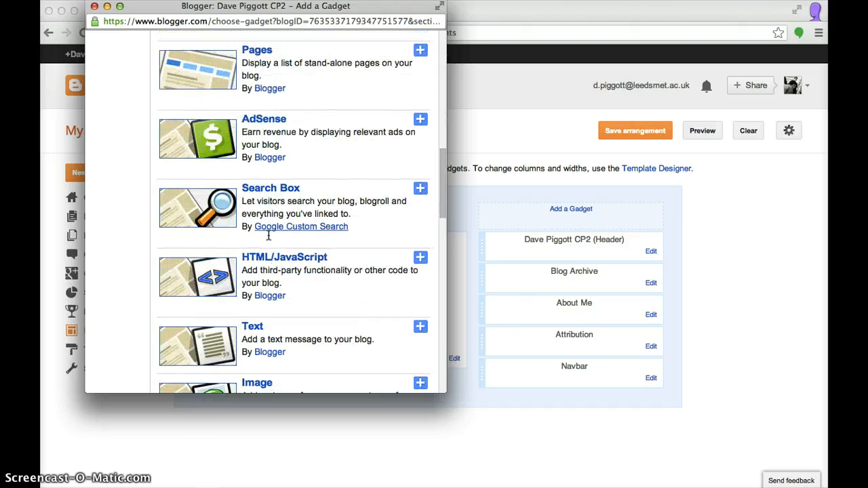
scroll(269, 234, "down", 10)
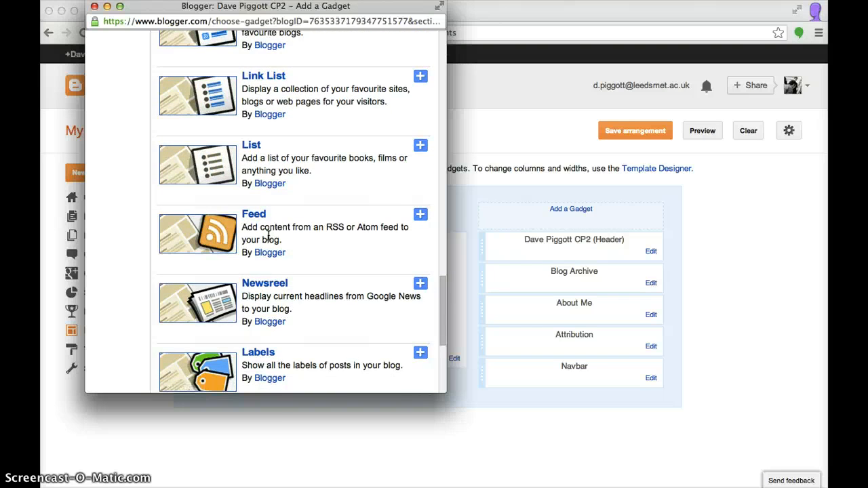
scroll(268, 234, "down", 4)
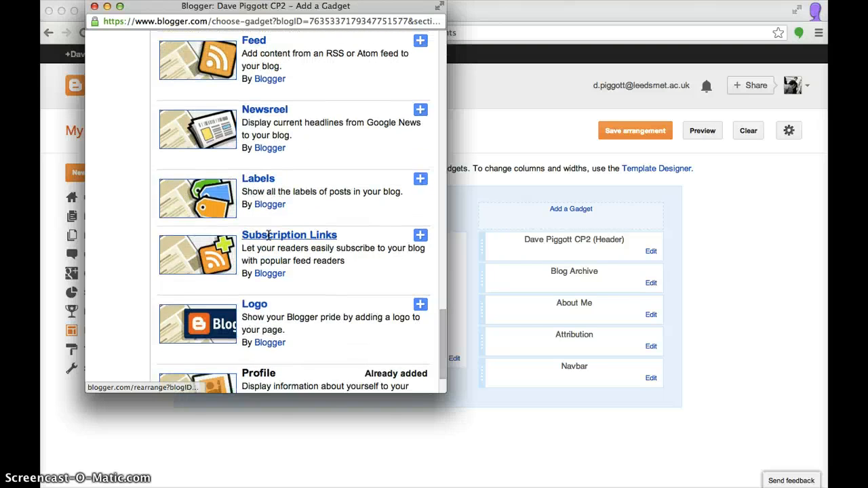
left_click(420, 179)
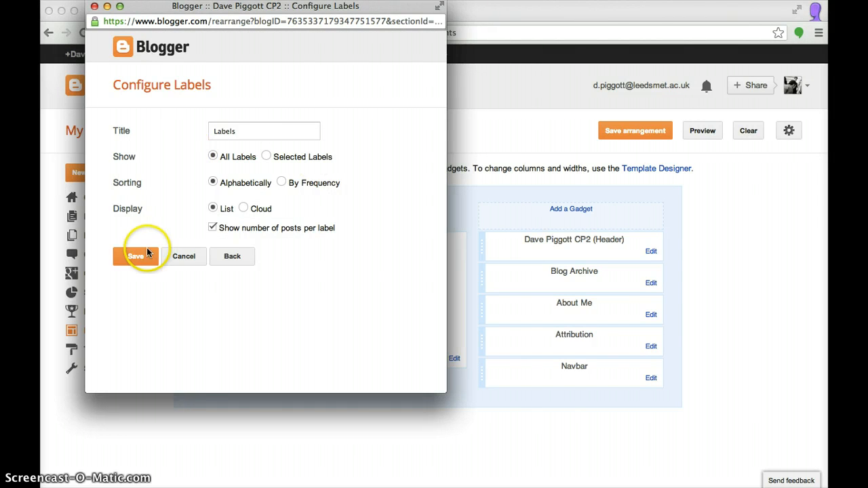
left_click(244, 208)
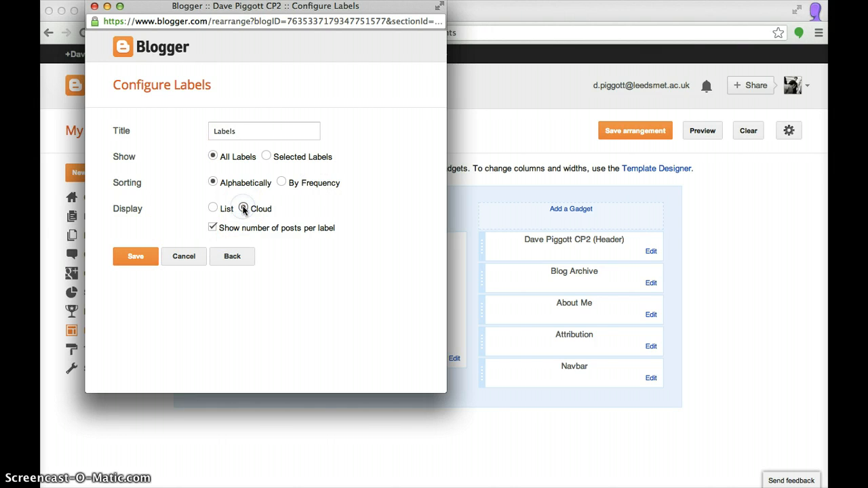
left_click(138, 259)
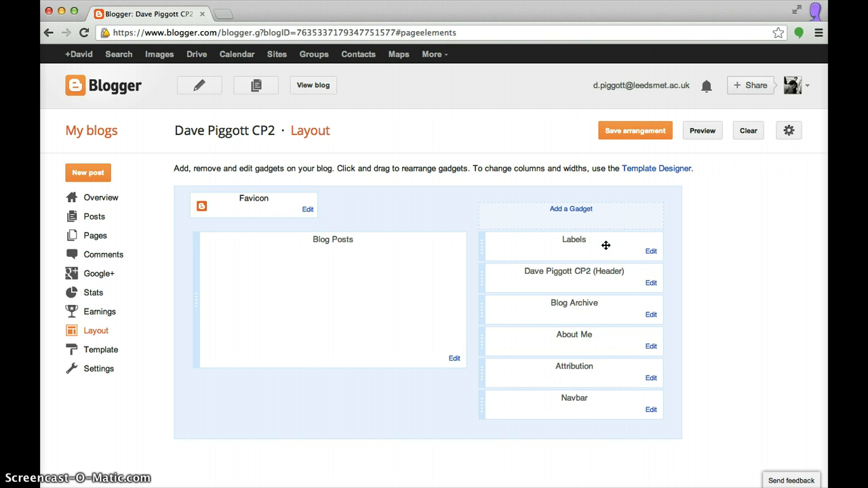
left_click_drag(590, 247, 537, 248)
Show the Pages list, which contains only the Home page
left_click(95, 235)
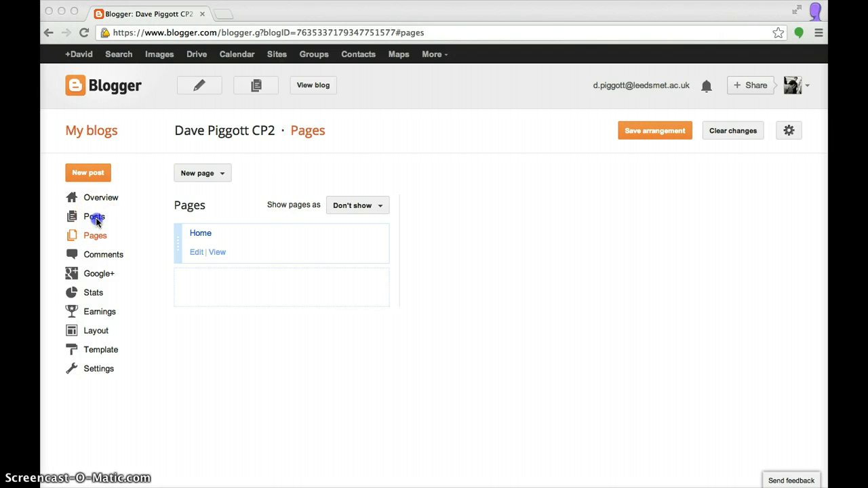
Check the empty Posts list, then return to the Pages list holding only Home
left_click(96, 218)
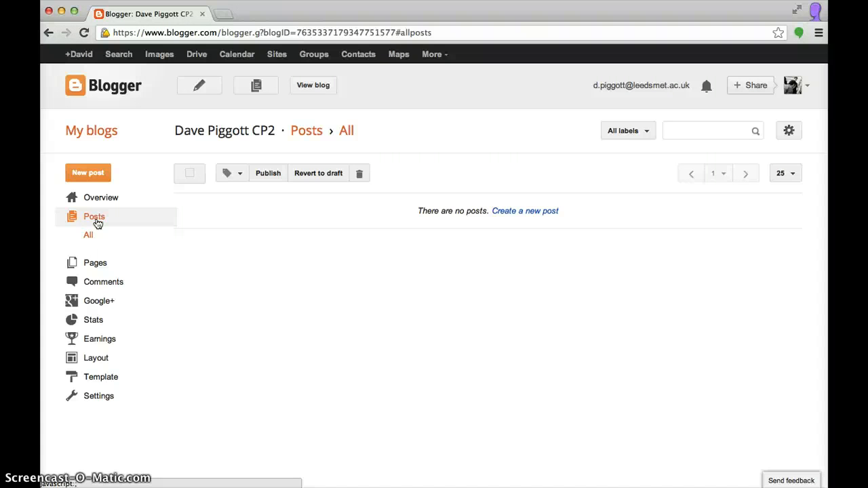
left_click(97, 265)
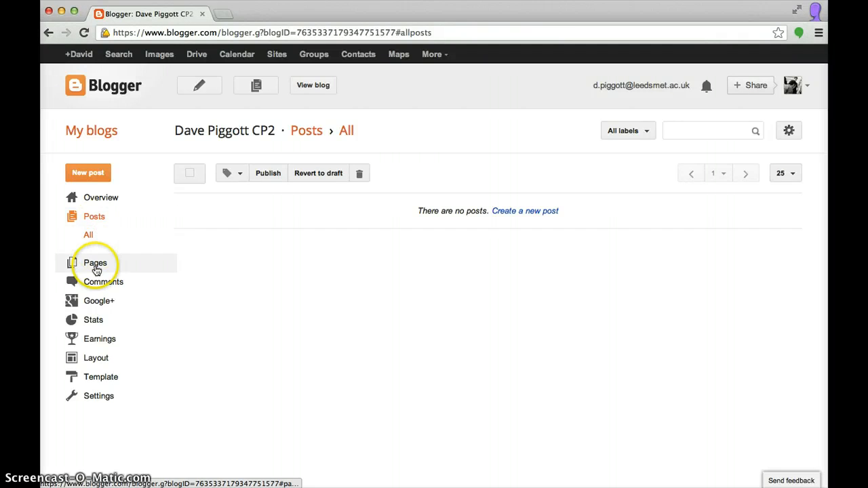
left_click(97, 242)
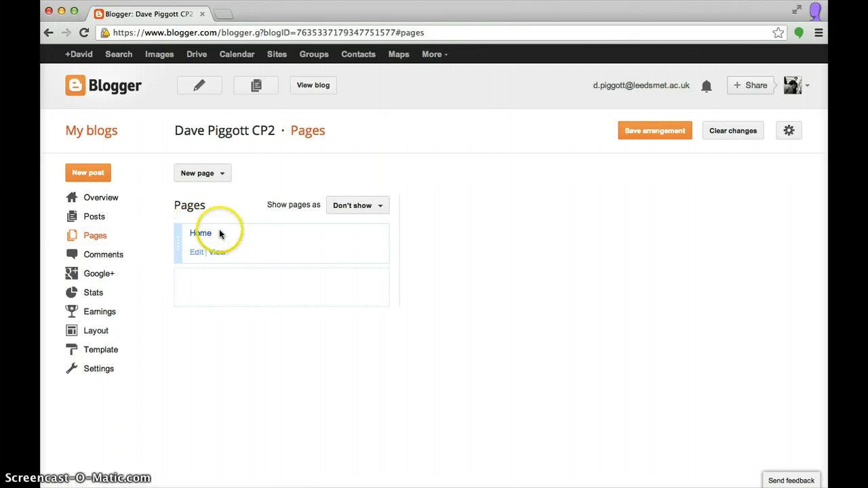
left_click_drag(204, 237, 236, 236)
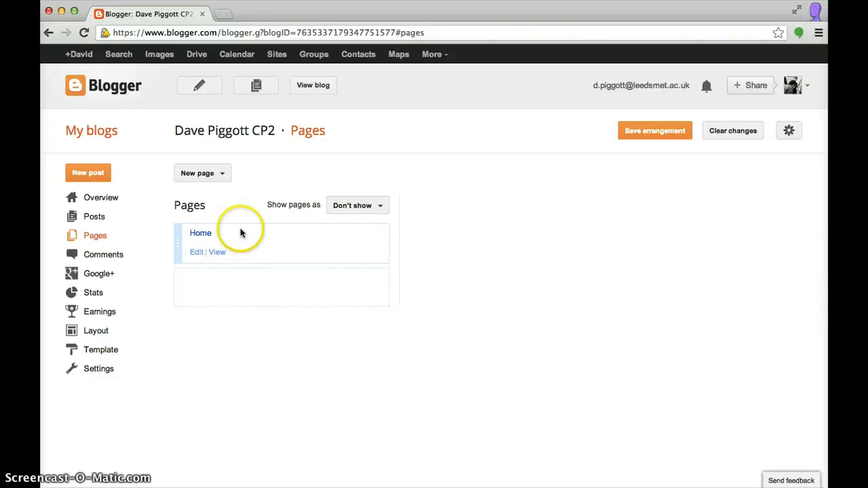
Create a blank page titled 'Placement' and publish it
left_click(223, 174)
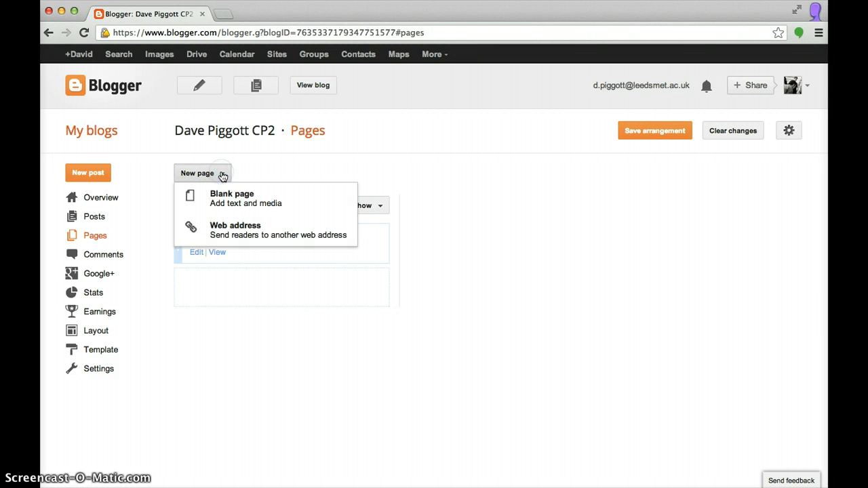
left_click(233, 193)
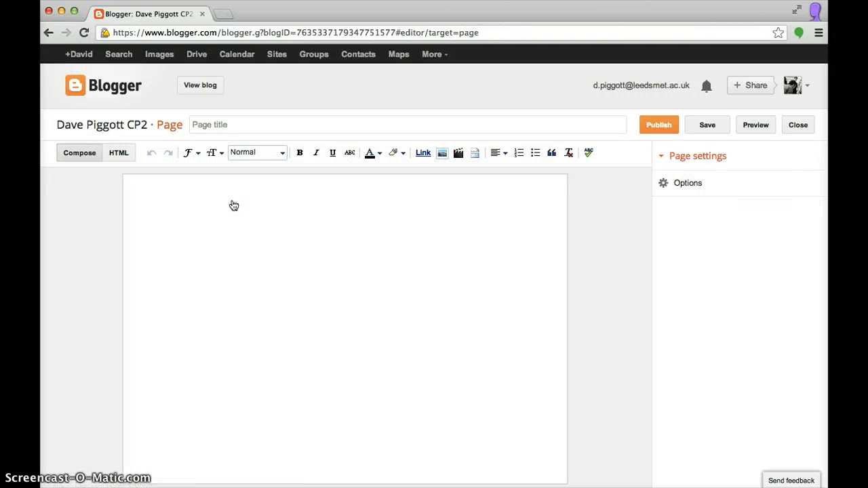
left_click(240, 122)
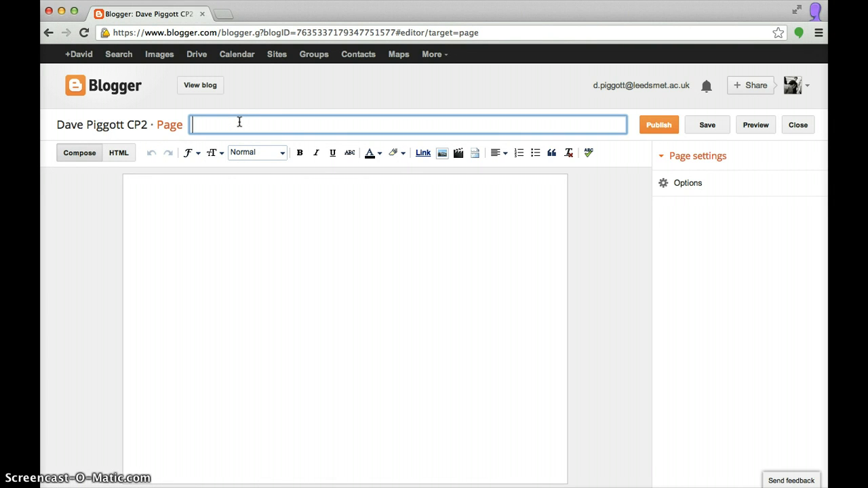
type("Placement")
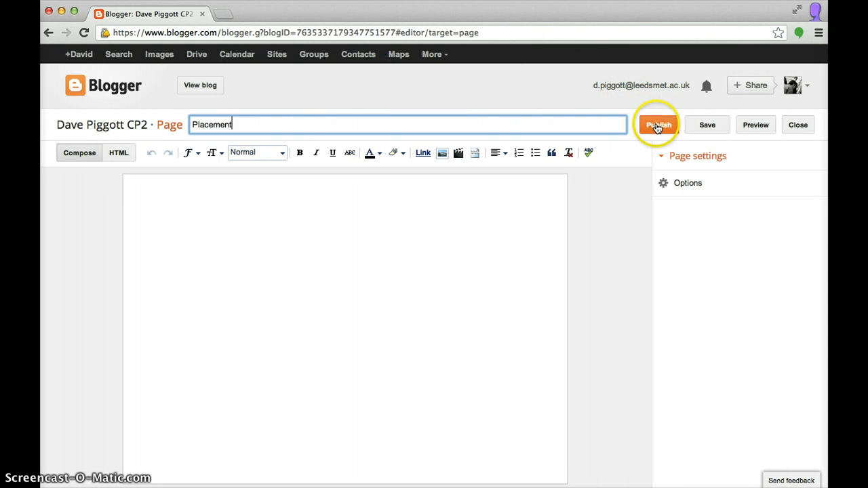
left_click(385, 200)
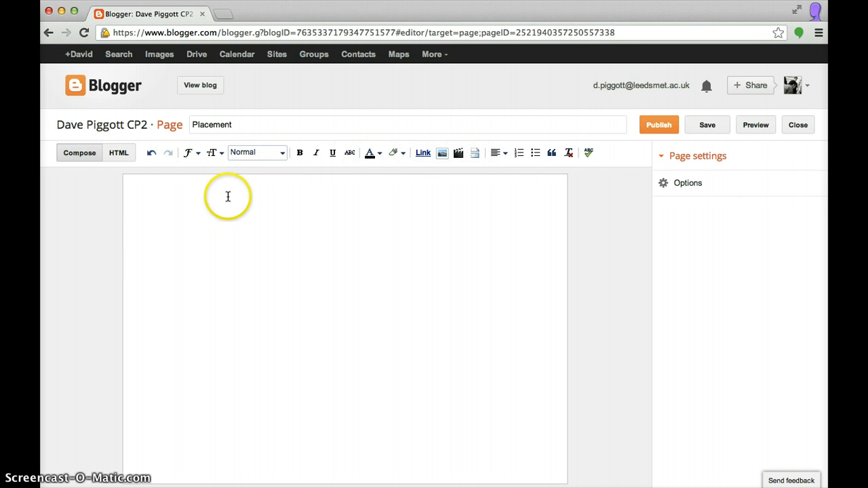
left_click(657, 129)
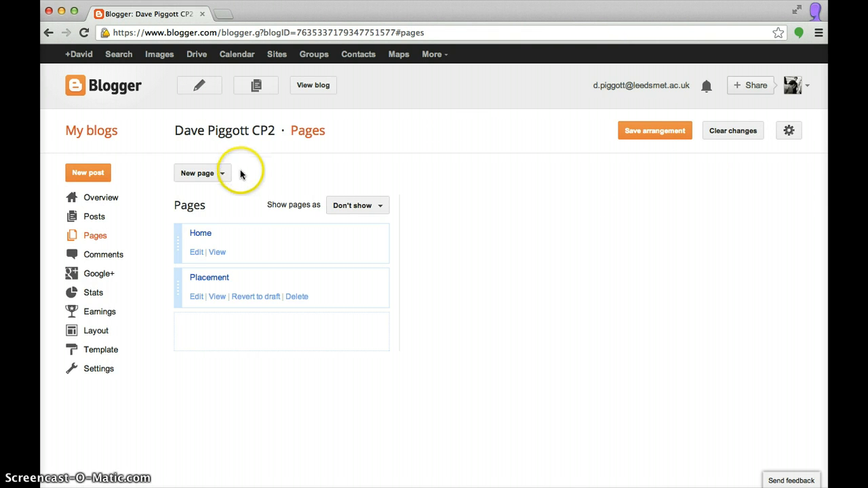
Create and publish a blank page titled 'Needs analysis'
left_click(216, 174)
left_click(222, 195)
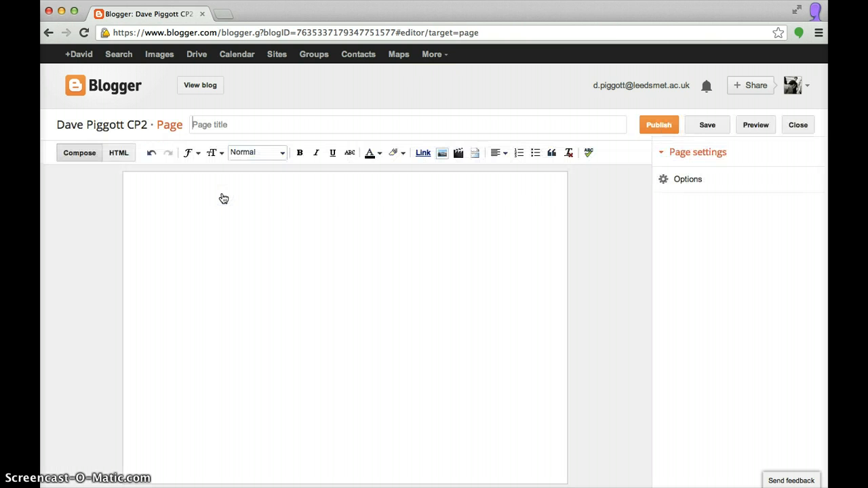
left_click(225, 125)
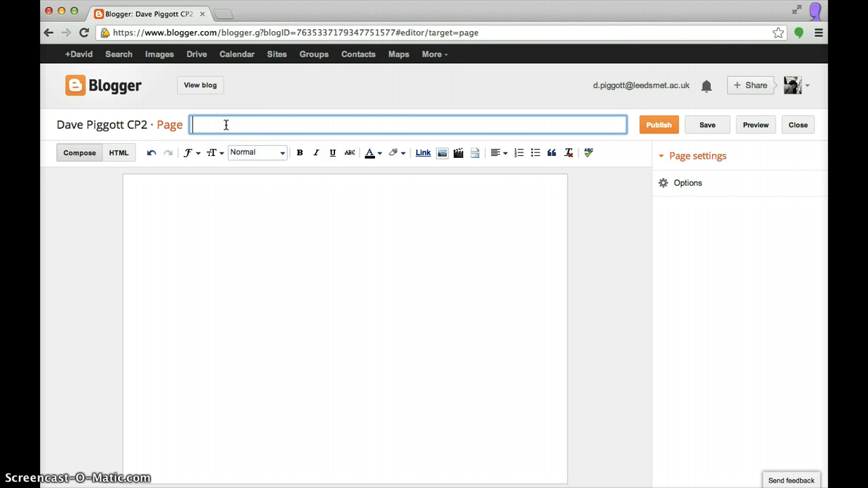
left_click(649, 129)
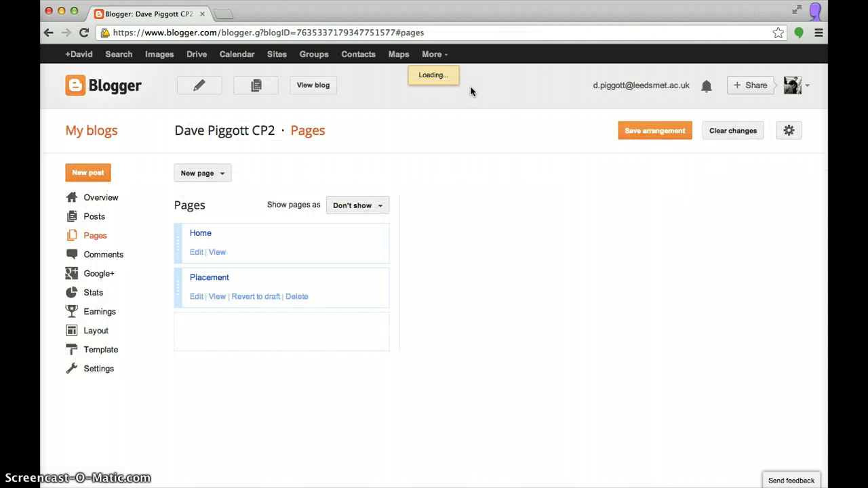
Create and publish a blank page titled 'Planning'
left_click(203, 178)
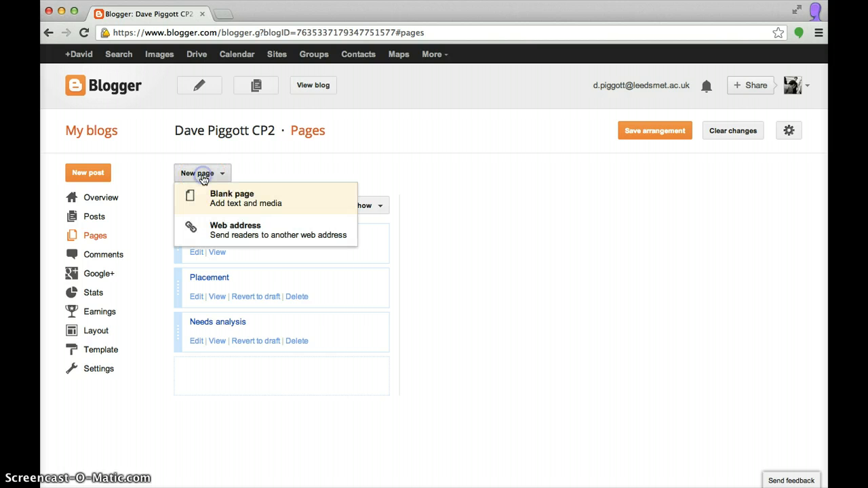
left_click(225, 203)
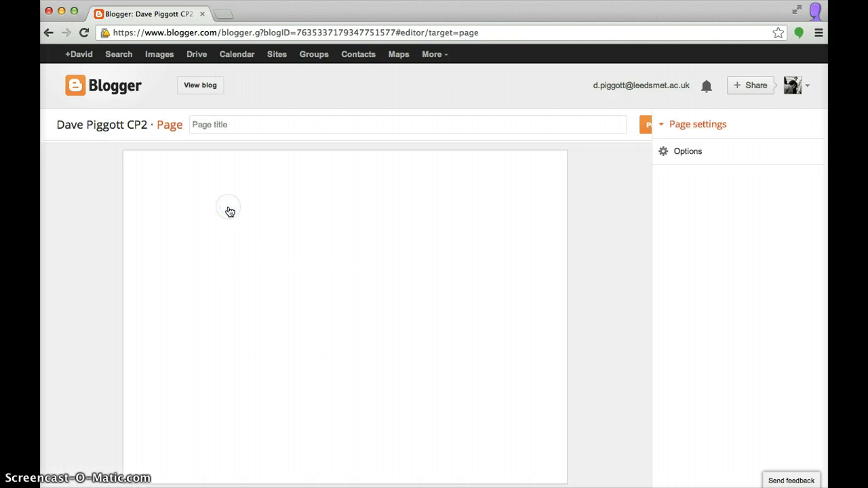
left_click(262, 126)
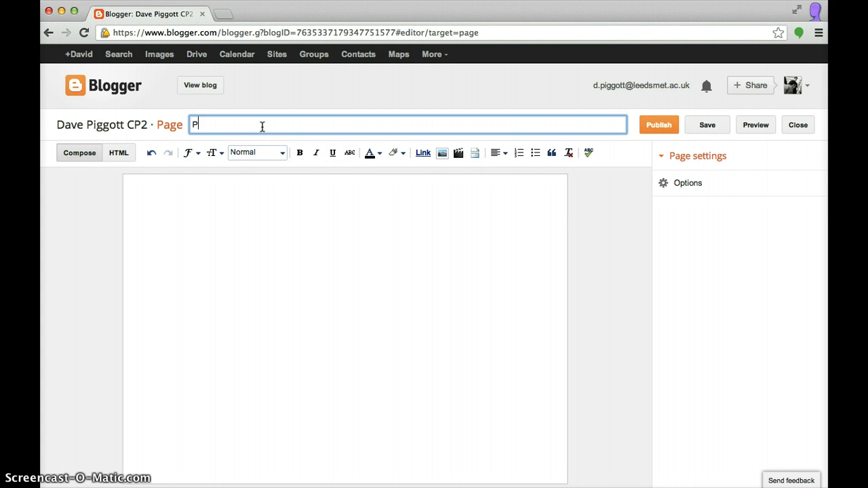
left_click(655, 132)
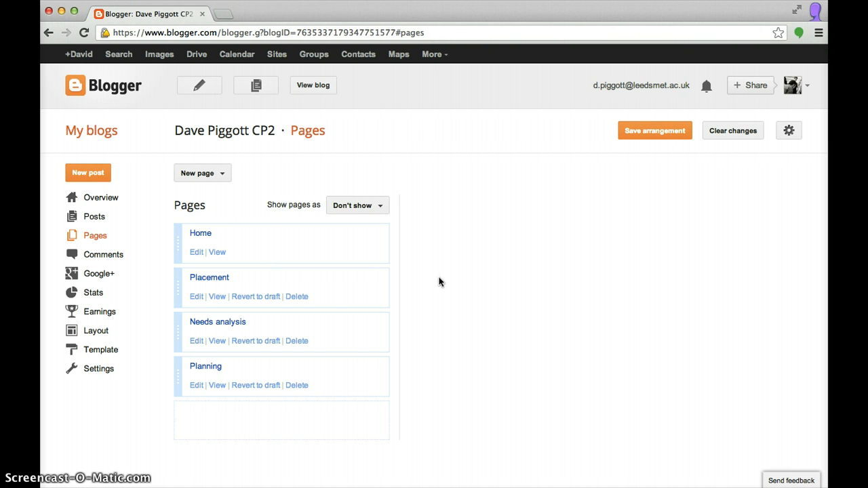
left_click(225, 237)
left_click(316, 86)
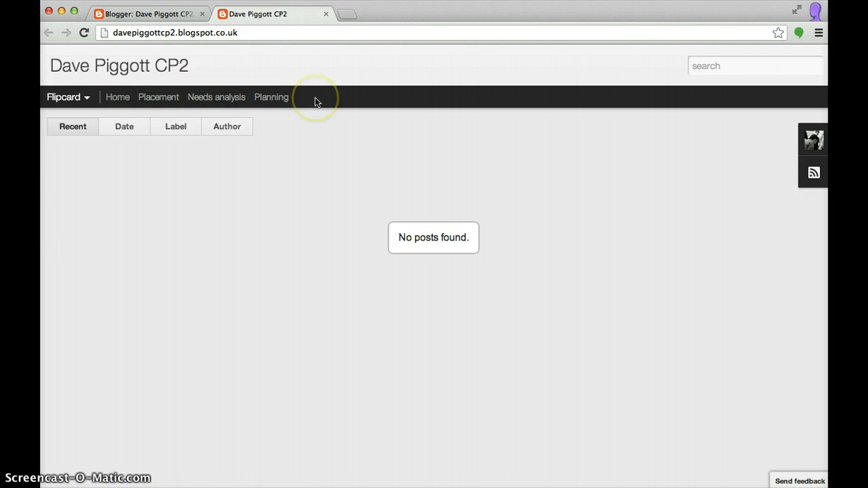
left_click(326, 13)
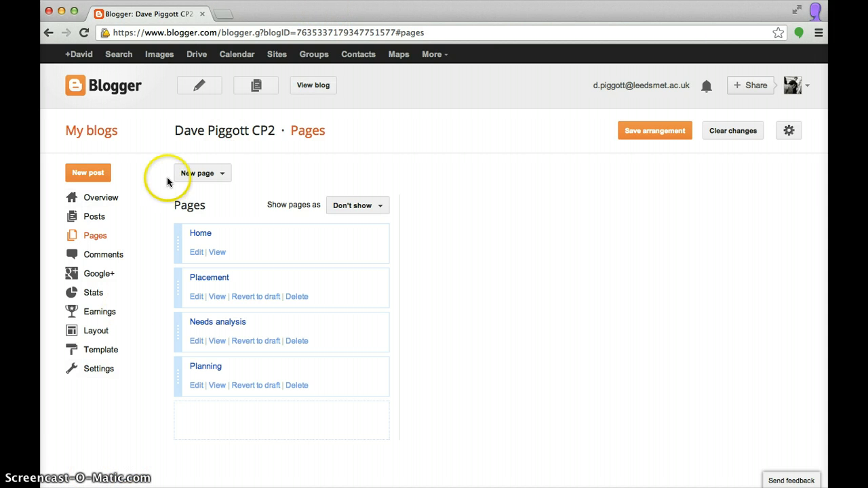
Open the CP2 blog's empty Posts list and begin a new post
left_click(93, 218)
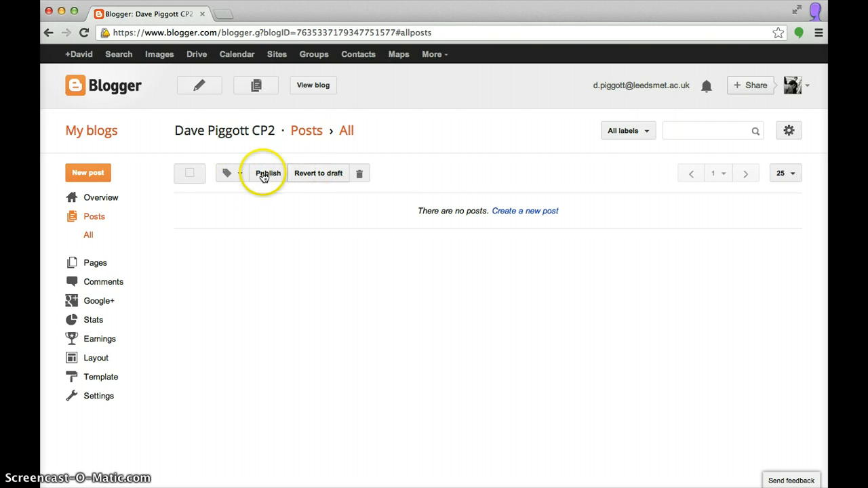
left_click(520, 213)
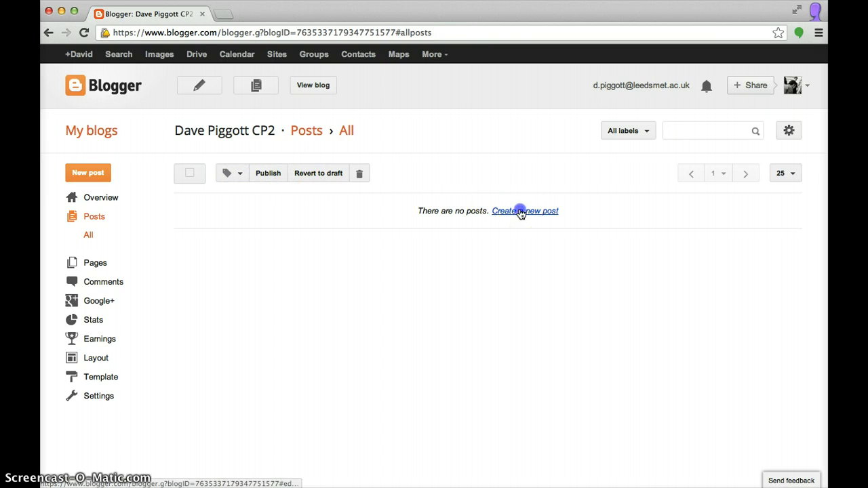
Title the new post 'First post' and type a line of placeholder text in its body
left_click(199, 193)
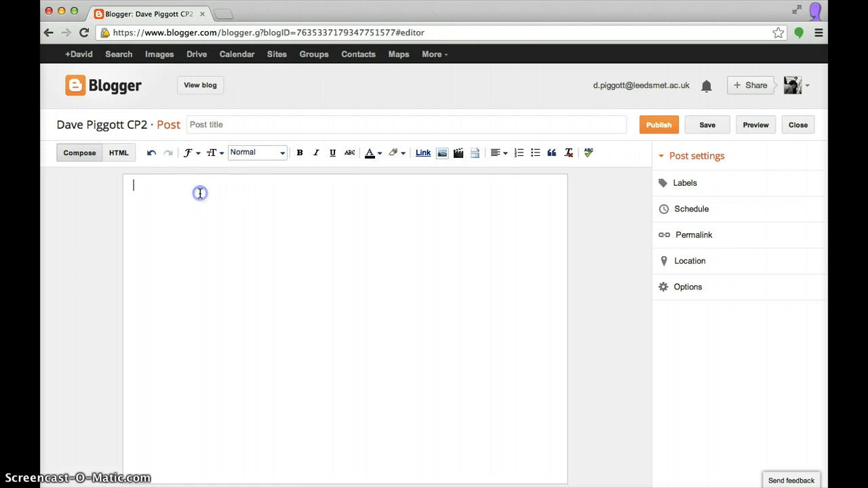
left_click(218, 127)
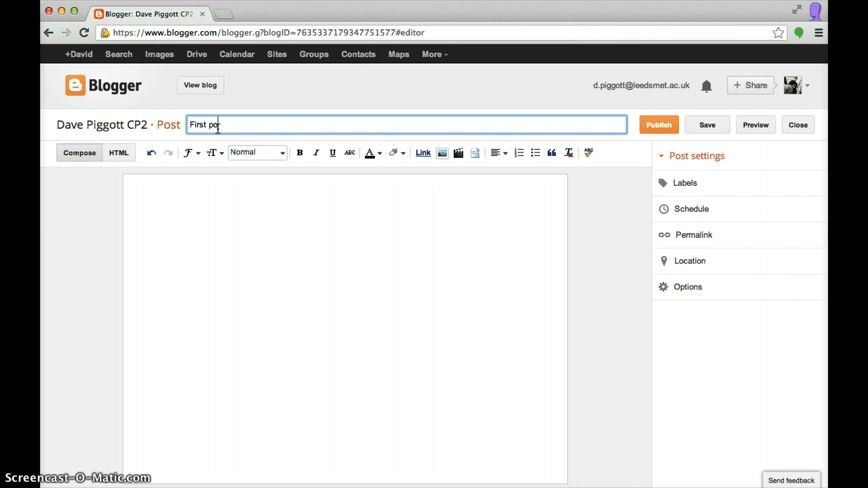
left_click(203, 191)
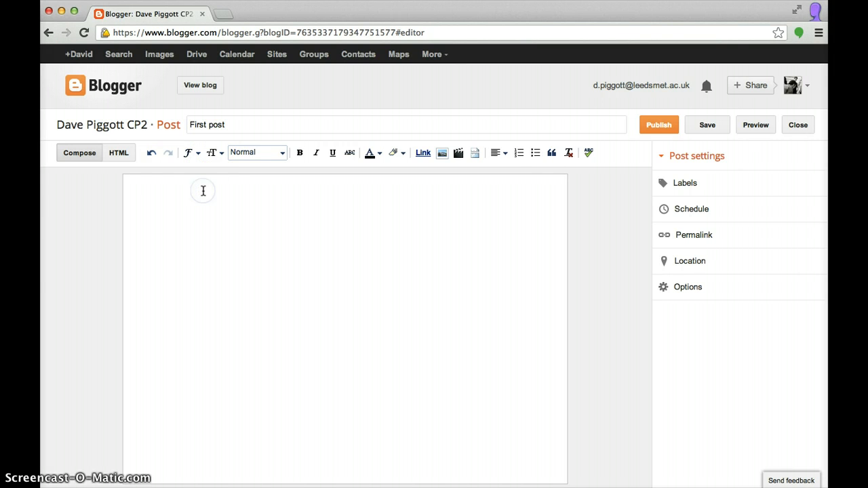
type("`sdhjfvljhF")
left_click(441, 154)
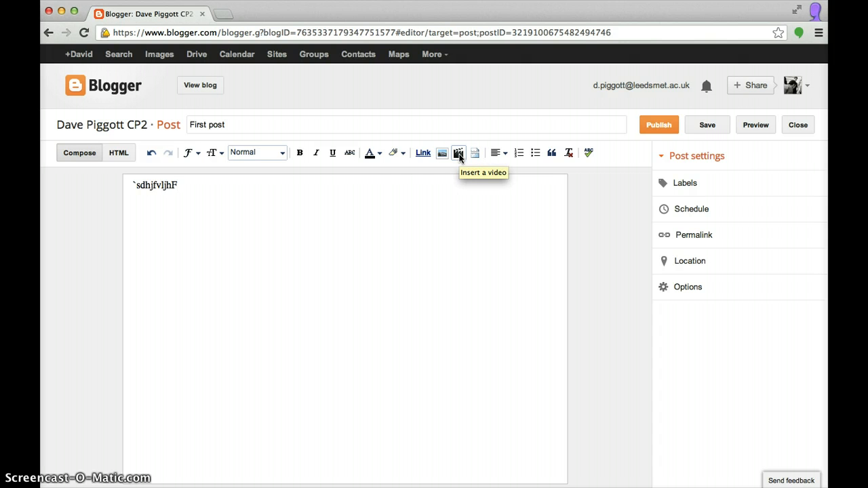
left_click(399, 183)
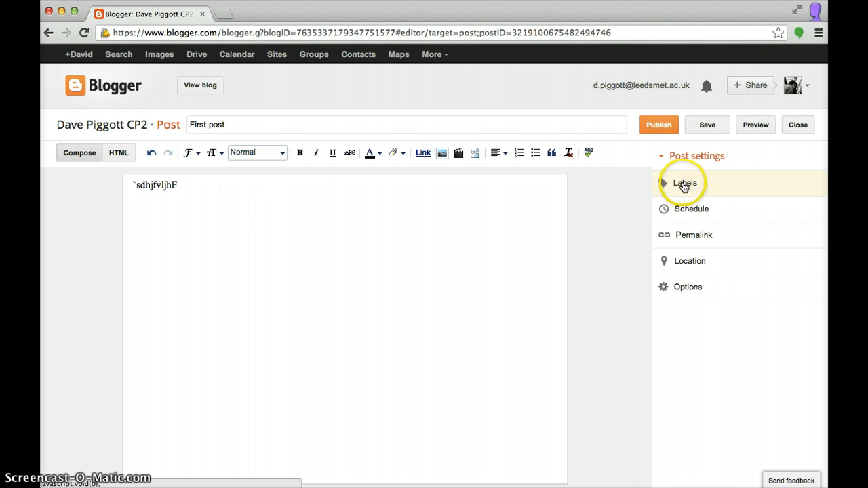
Give First post the labels DIFFERENTIATION and PLANNING, then publish it
left_click(684, 184)
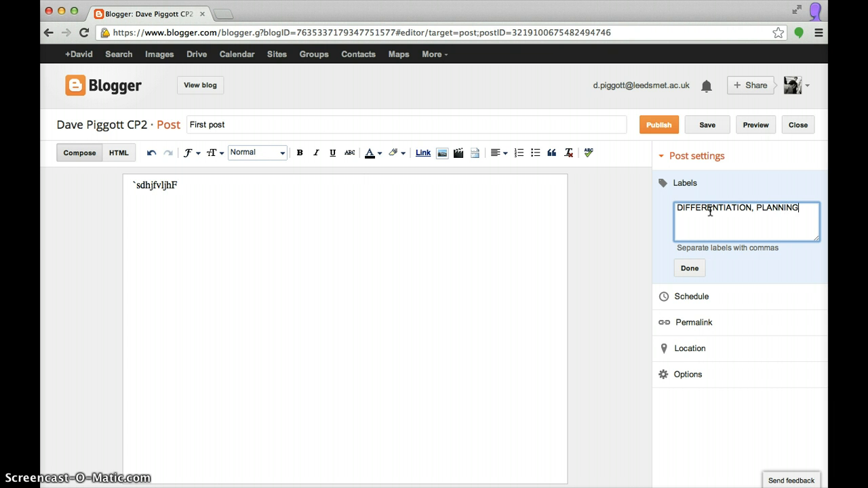
left_click(690, 268)
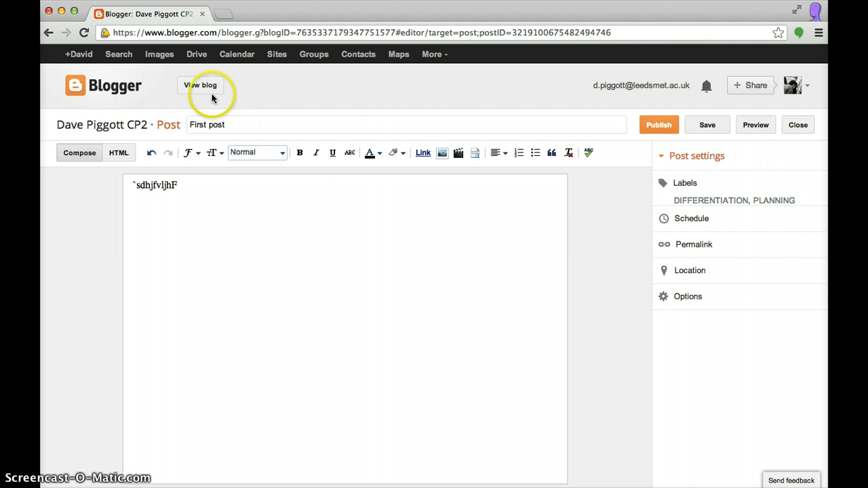
left_click(654, 128)
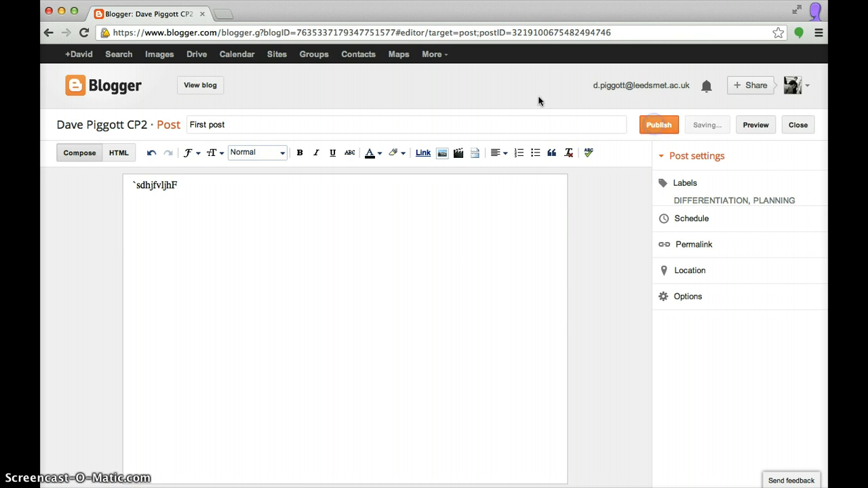
Decline Google+ sharing and check the live blog, which still shows no posts
left_click(391, 95)
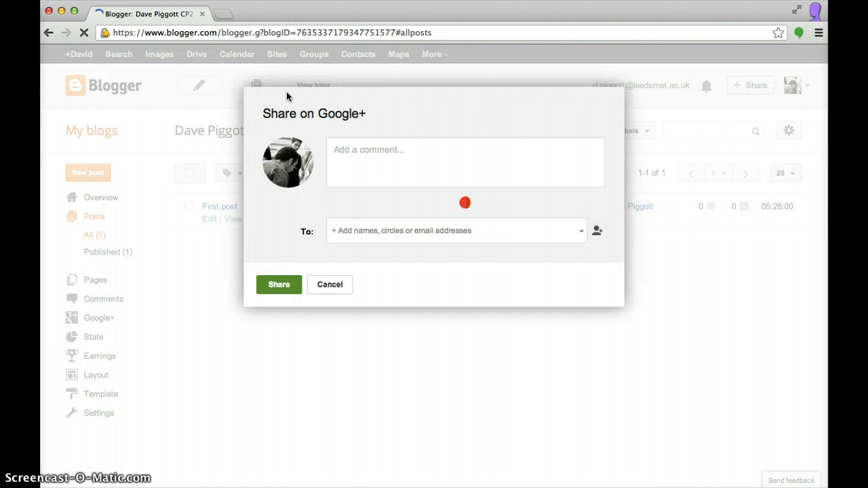
left_click(328, 285)
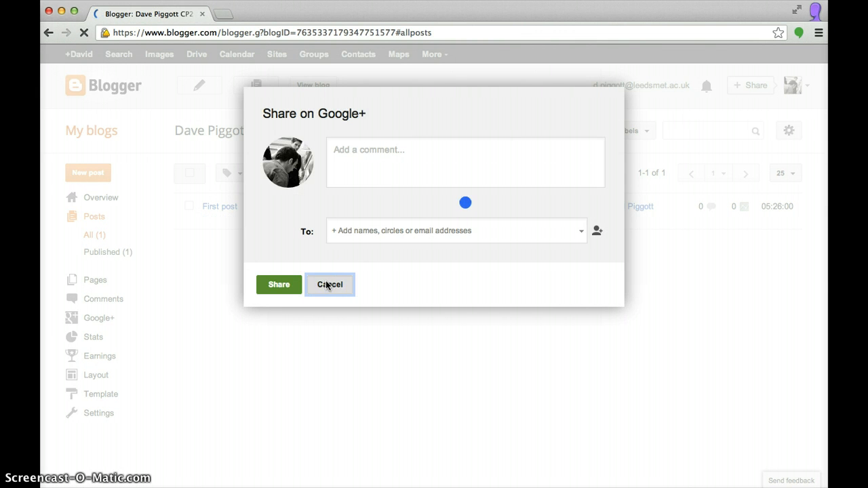
left_click(318, 238)
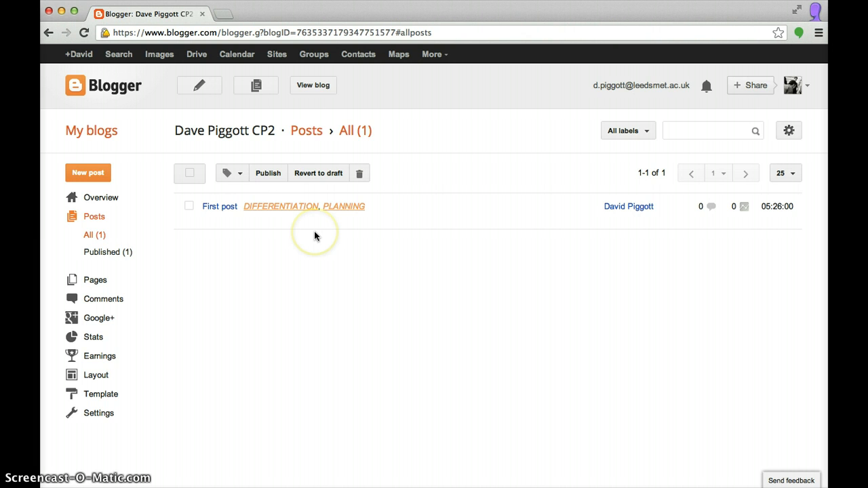
left_click(313, 86)
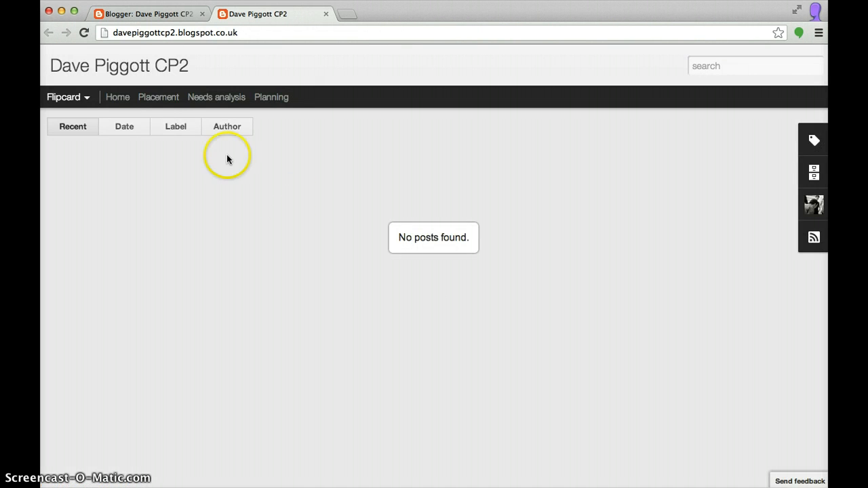
left_click(118, 99)
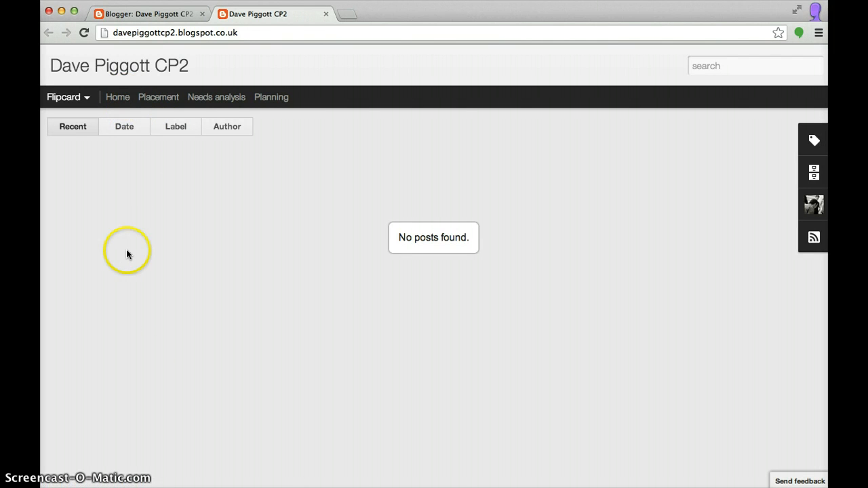
left_click(421, 236)
Back in the Posts list, select First post and republish it
left_click(166, 14)
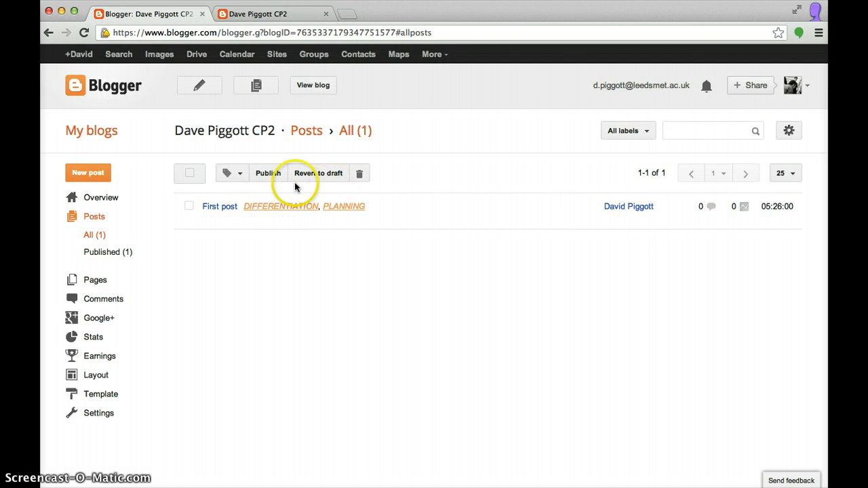
left_click(268, 174)
left_click(189, 206)
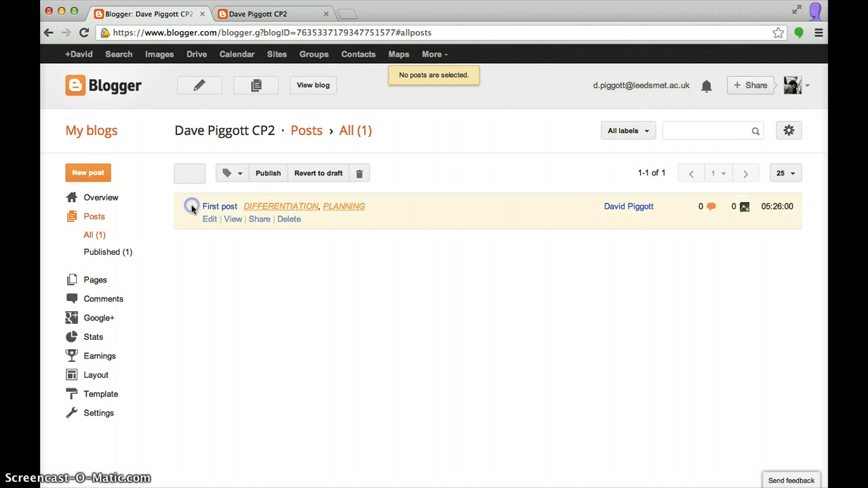
left_click(271, 173)
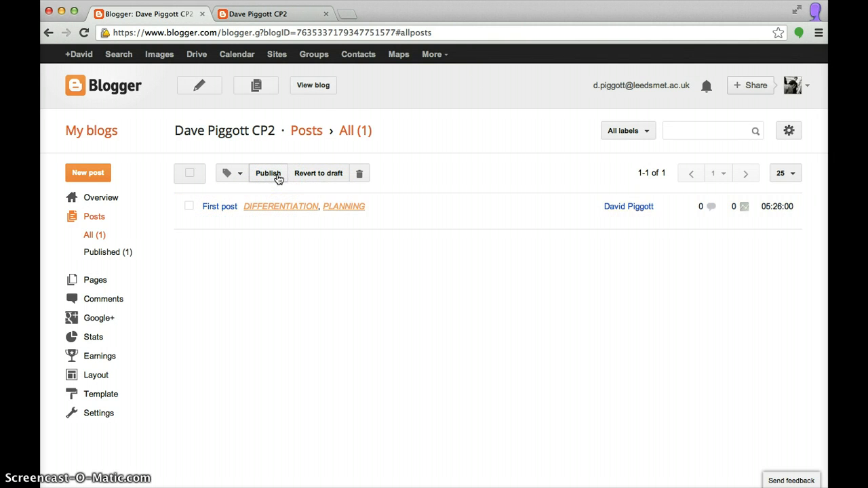
left_click(305, 86)
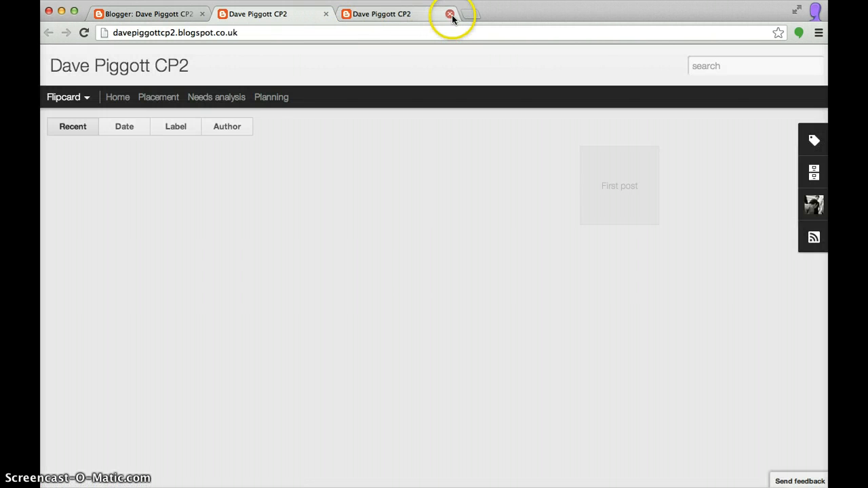
Close the duplicate blog tab and open First post from its Flipcard card
left_click(449, 14)
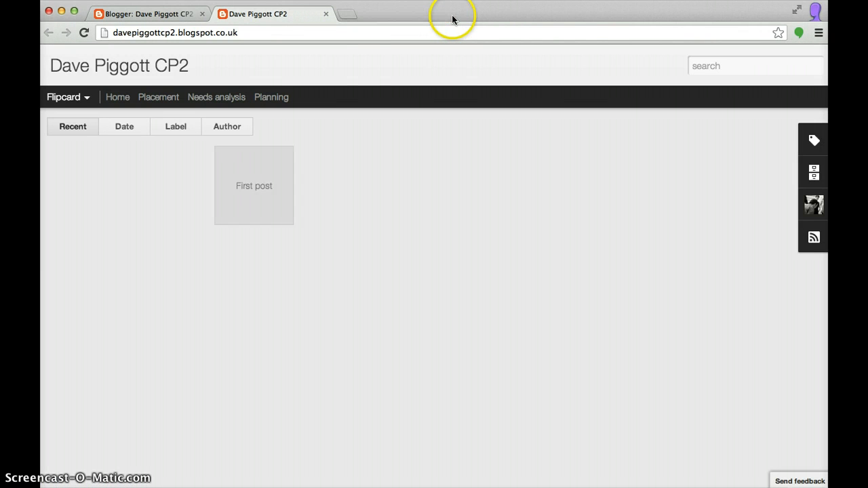
mouse_move(89, 184)
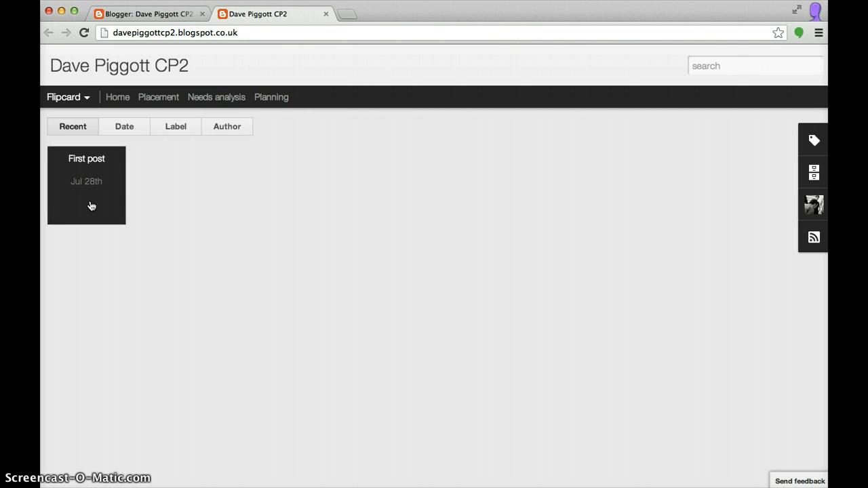
left_click(87, 170)
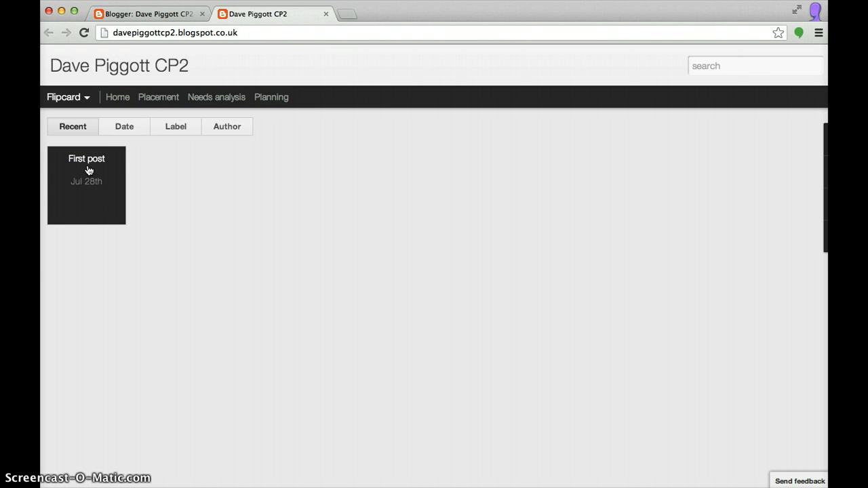
Group Flipcard by Label, flip First post under DIFFERENTIATION and PLANNING, then close the live blog
left_click(171, 127)
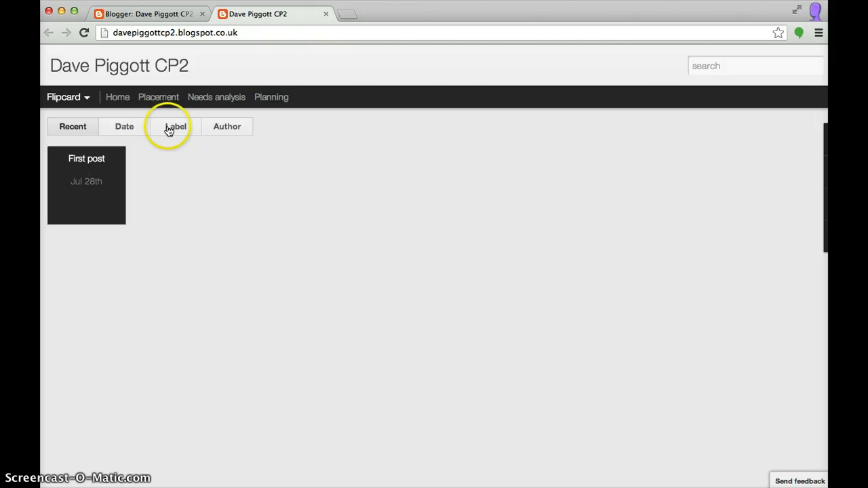
left_click(106, 156)
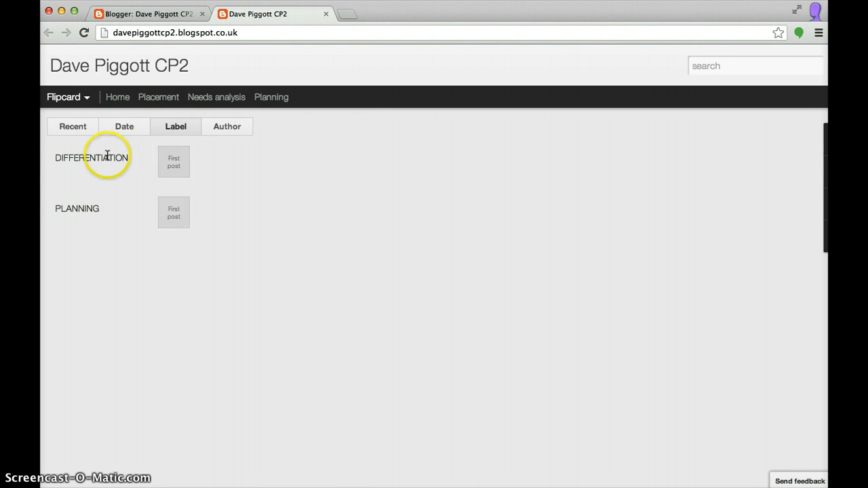
left_click(179, 129)
left_click(182, 169)
left_click(176, 215)
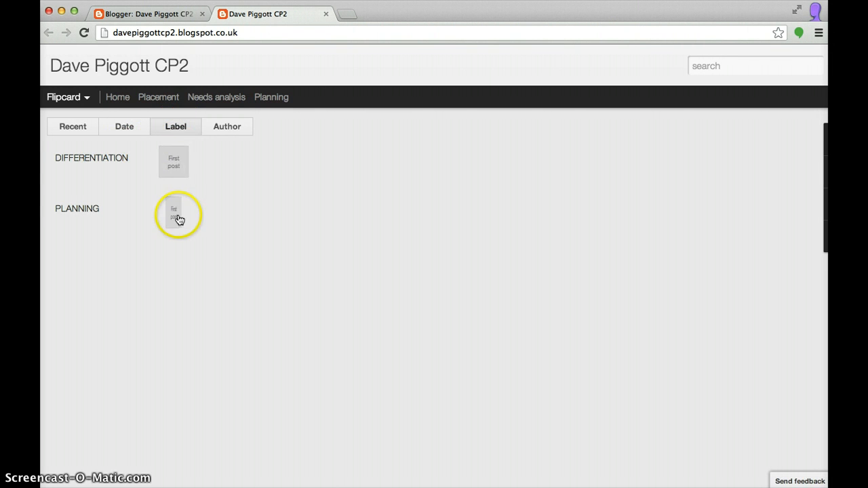
left_click(80, 208)
left_click(97, 163)
left_click(174, 170)
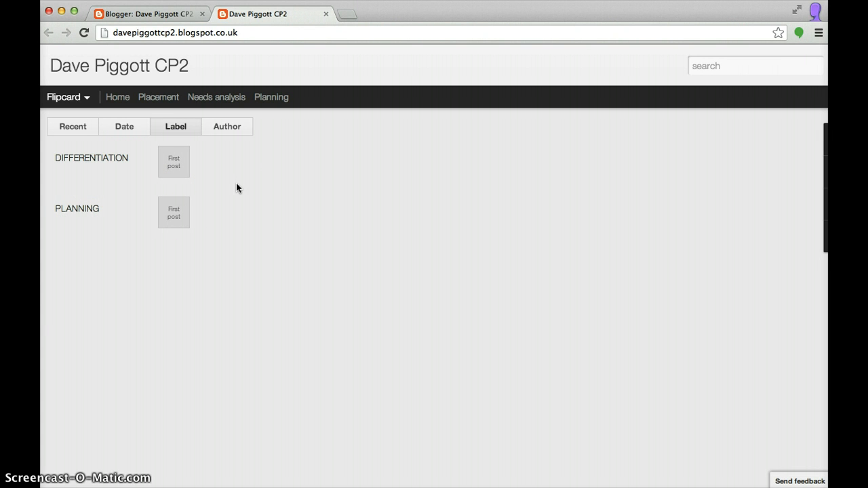
left_click(314, 29)
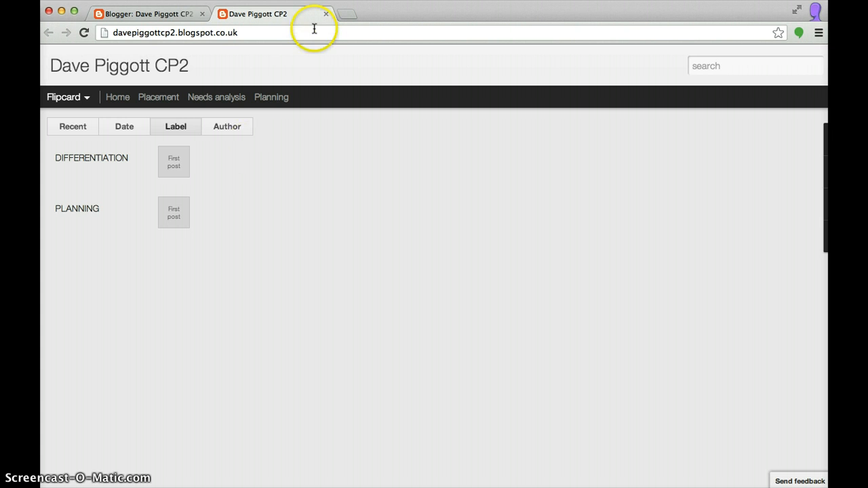
key("super+w")
left_click(302, 285)
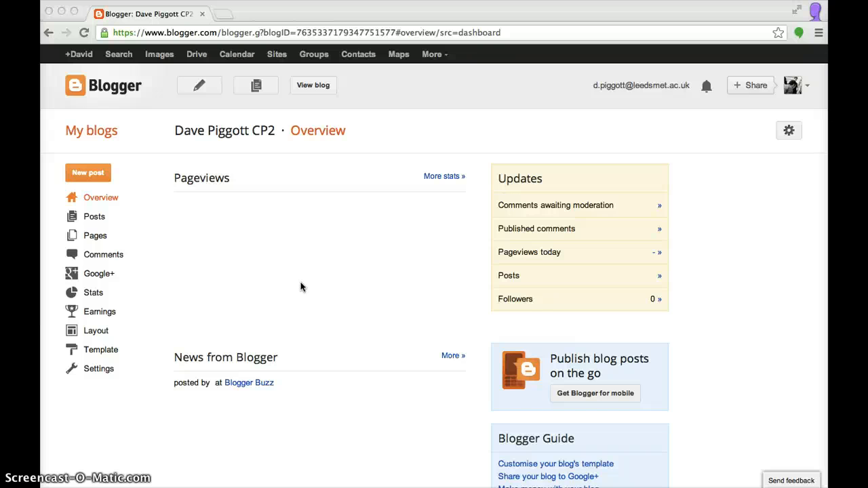
Return to the Blogger dashboard listing both blogs and open the Help Centre from its footer
scroll(301, 287, "down", 5)
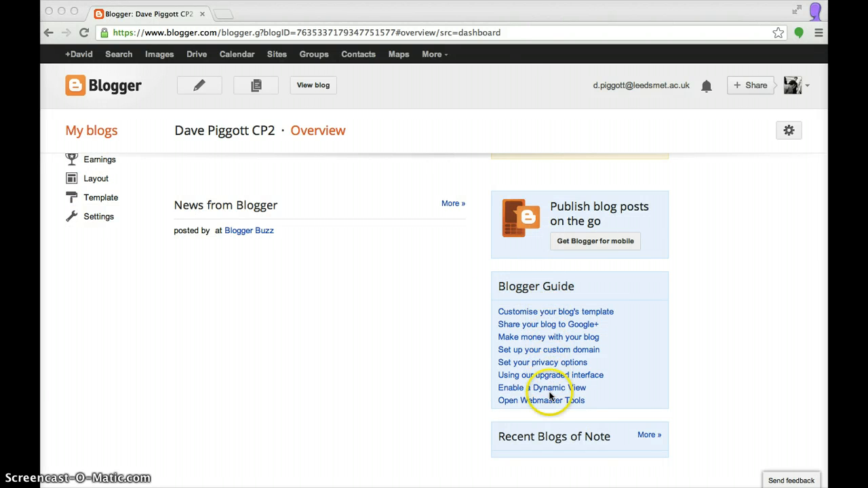
left_click(478, 349)
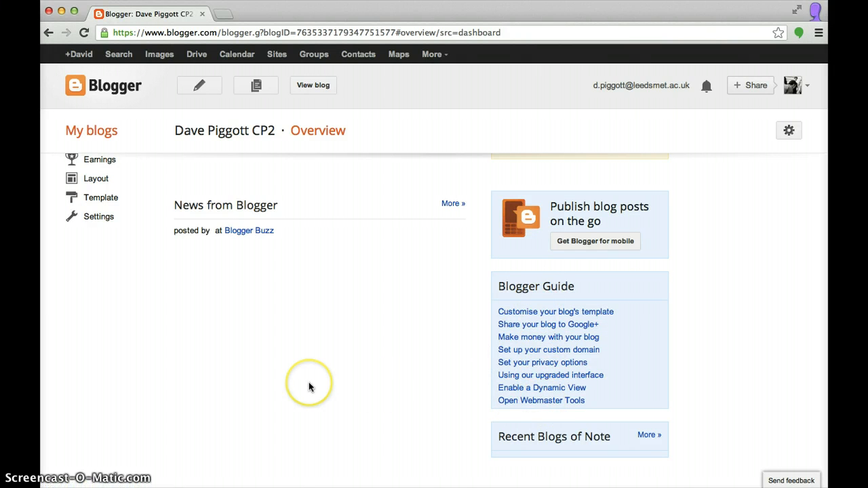
scroll(308, 386, "up", 5)
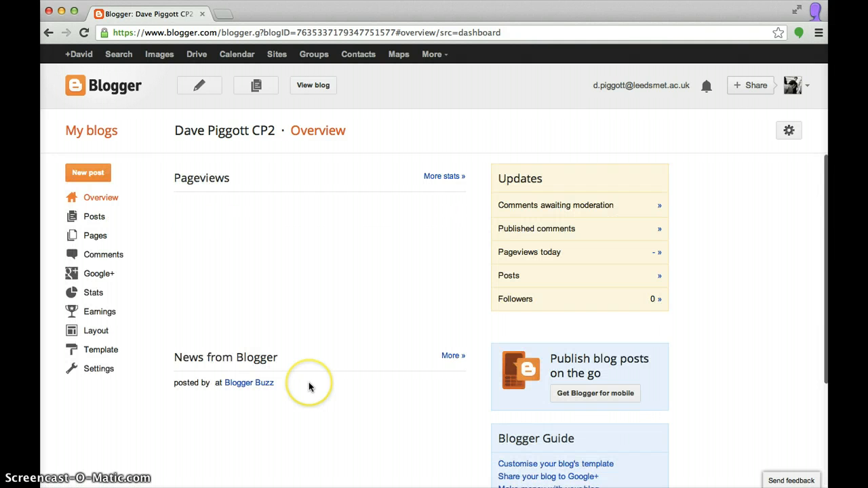
left_click(107, 94)
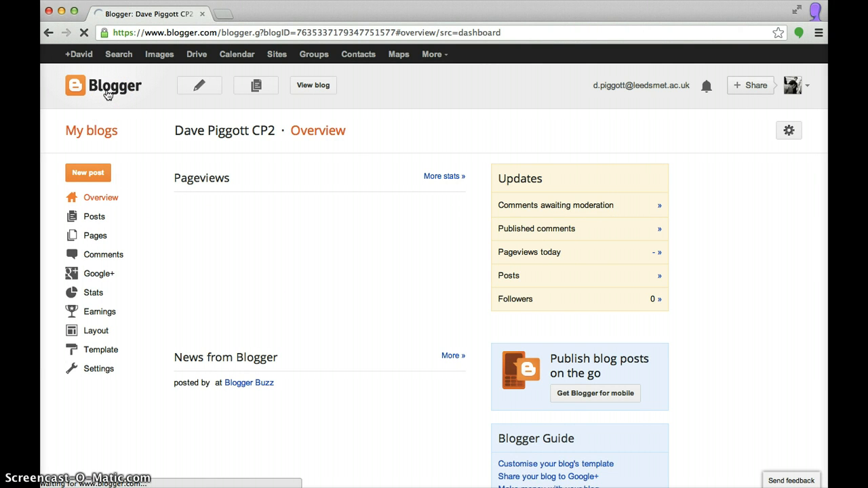
left_click(139, 97)
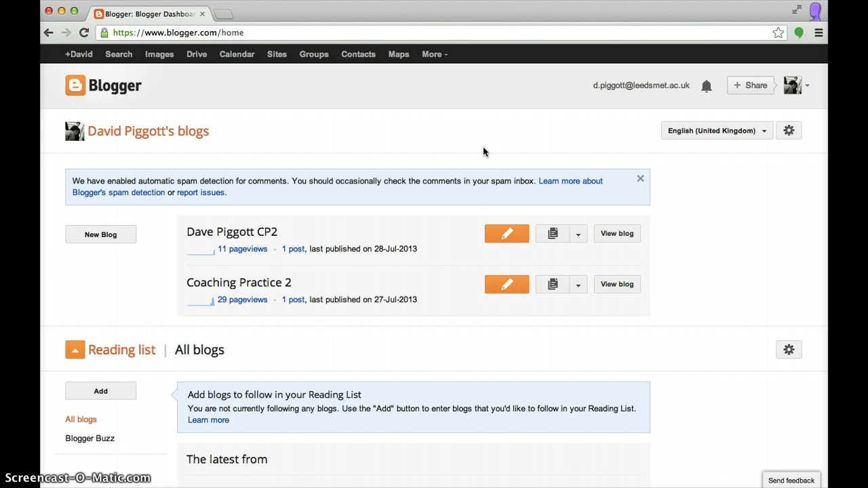
scroll(465, 336, "down", 3)
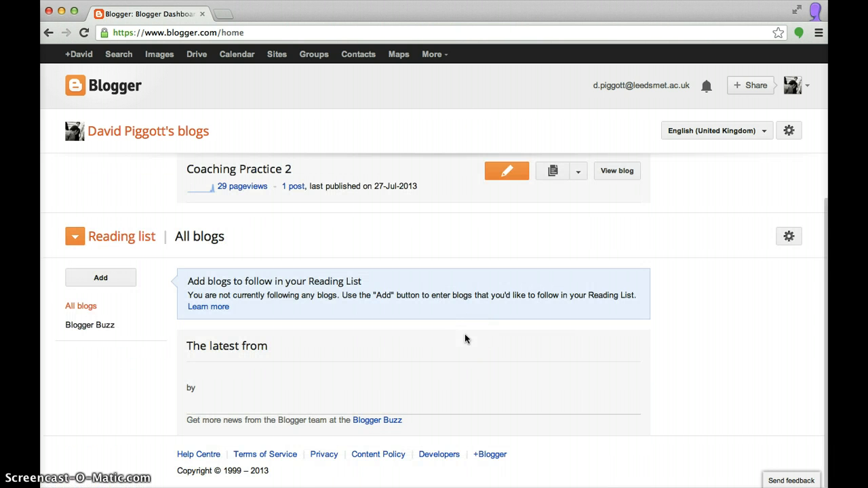
left_click(206, 455)
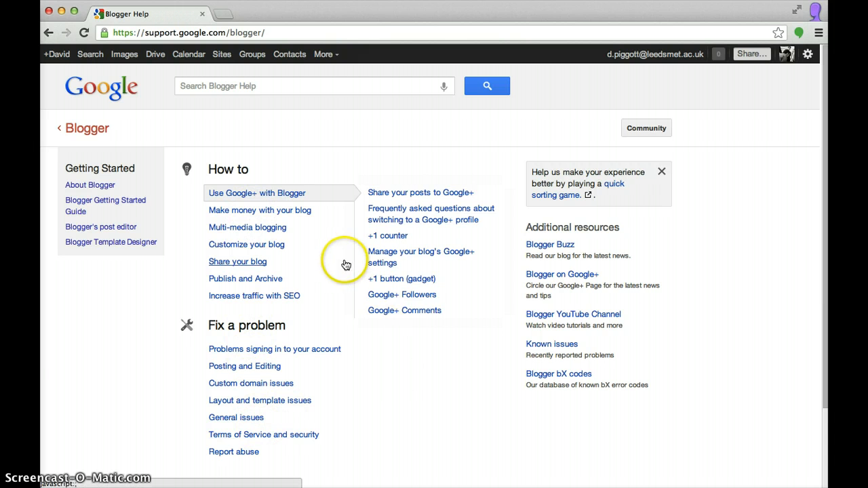
Open the 'Post videos' article under Multi-media blogging in Blogger Help
left_click(257, 229)
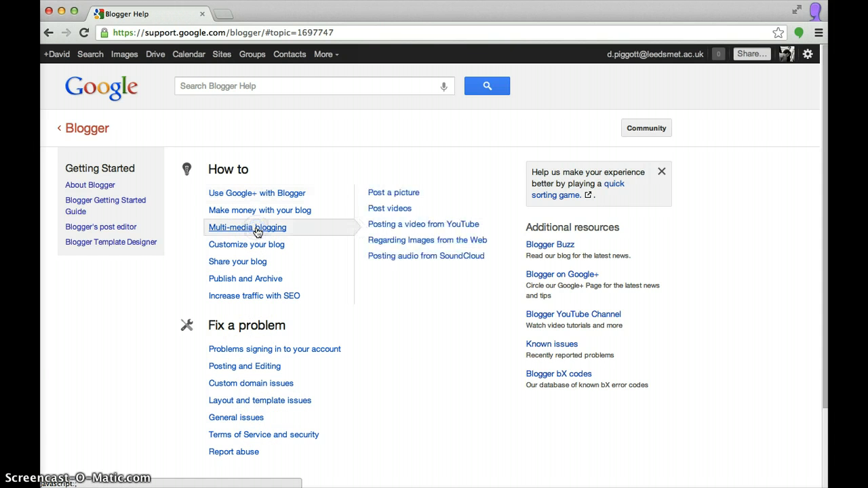
left_click(414, 190)
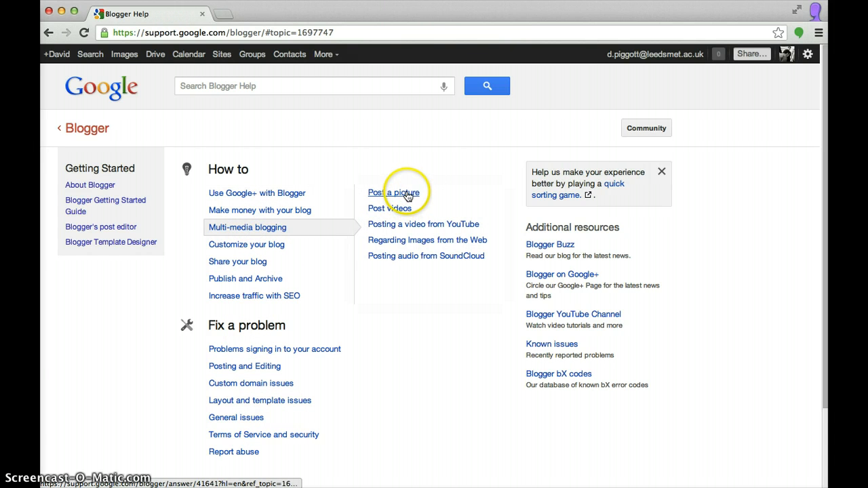
left_click(399, 209)
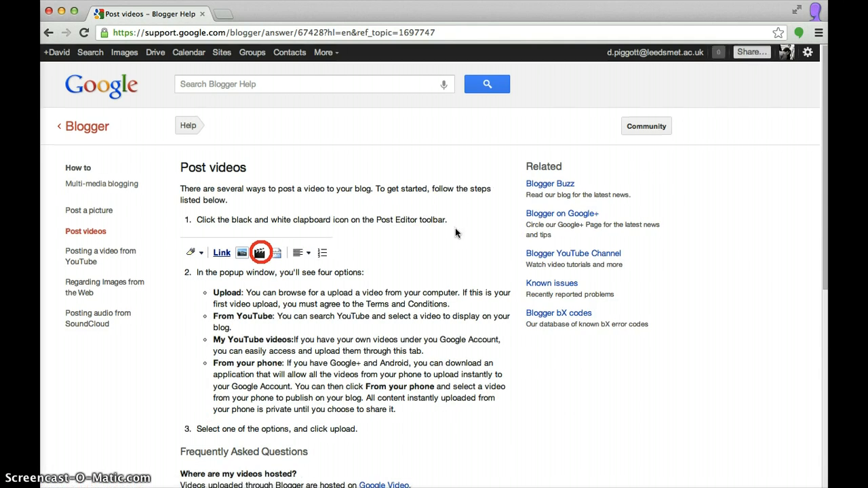
scroll(455, 231, "down", 5)
scroll(455, 231, "down", 2)
scroll(455, 231, "up", 8)
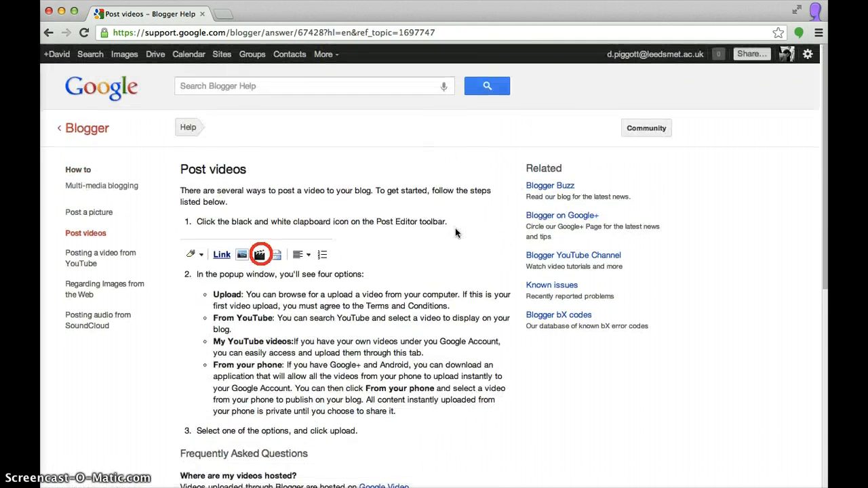
left_click(336, 157)
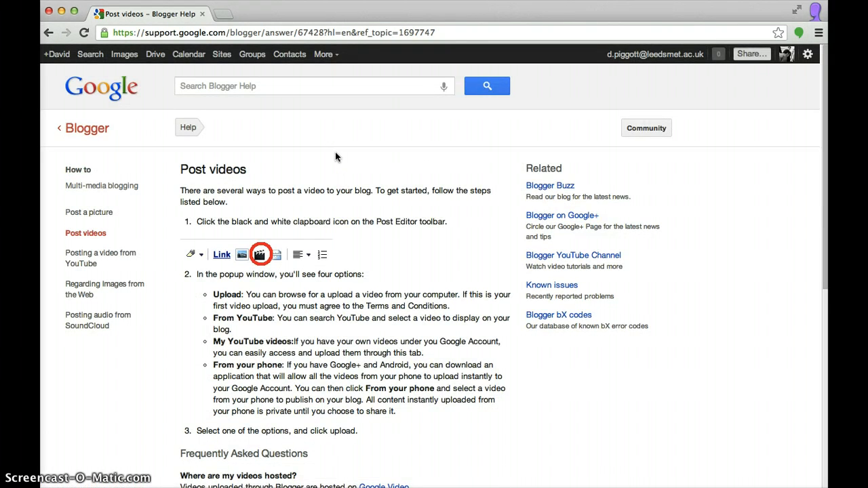